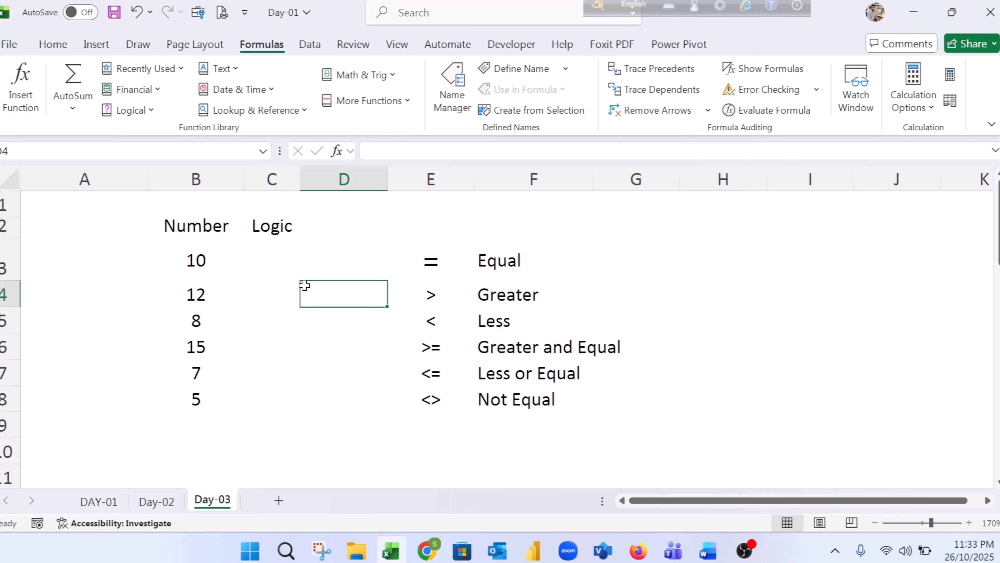
- Examine the comparison operators in column E and their meanings in column F, focusing on the Equal operator
key(Up)
key(Up)
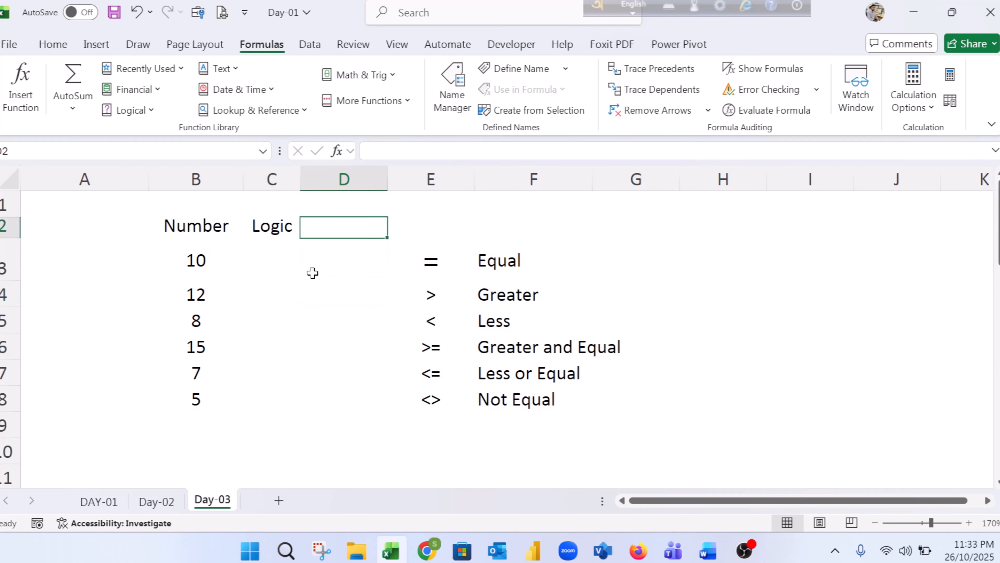
click(281, 269)
drag(401, 255, 422, 406)
click(444, 255)
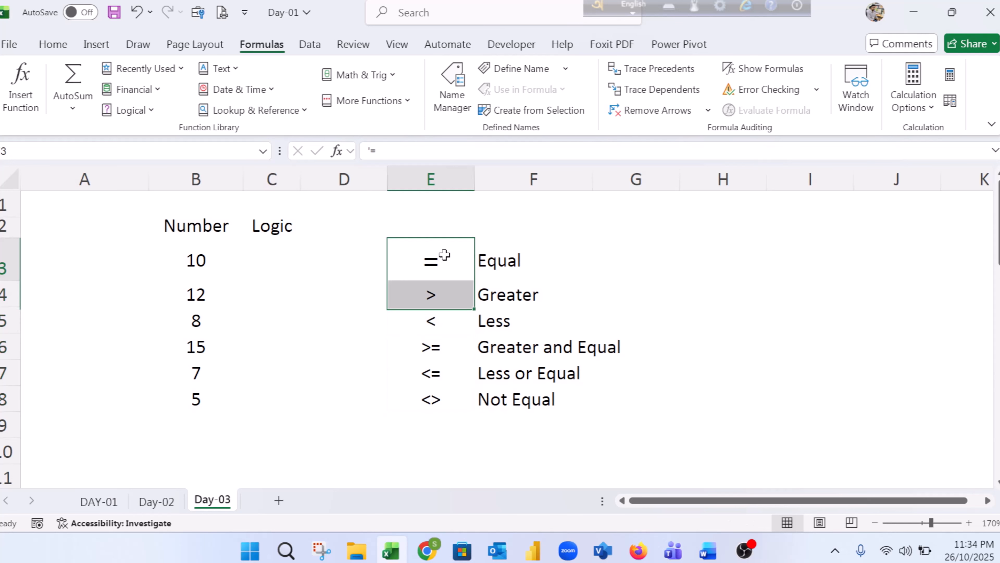
click(441, 302)
click(434, 338)
click(435, 370)
click(438, 401)
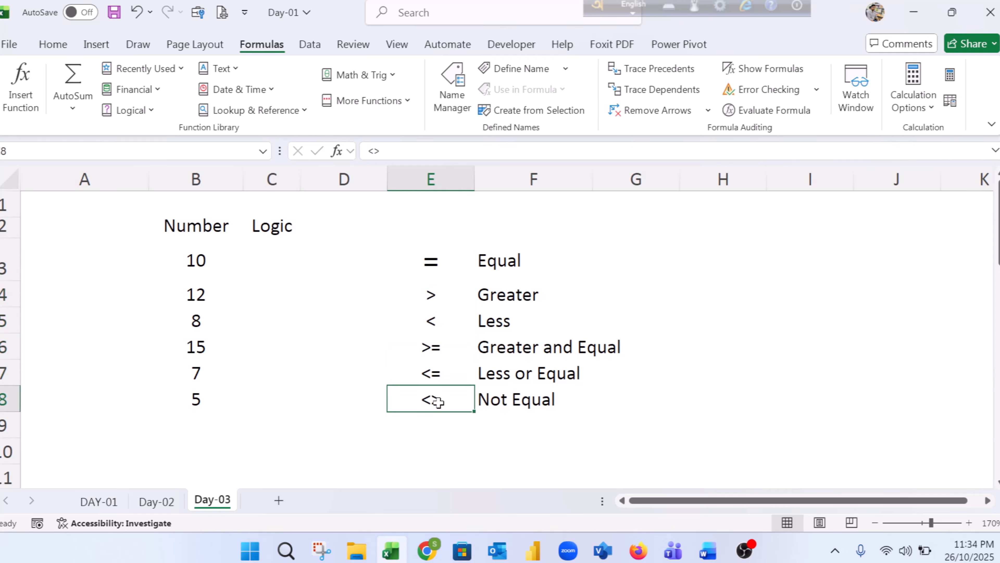
click(428, 262)
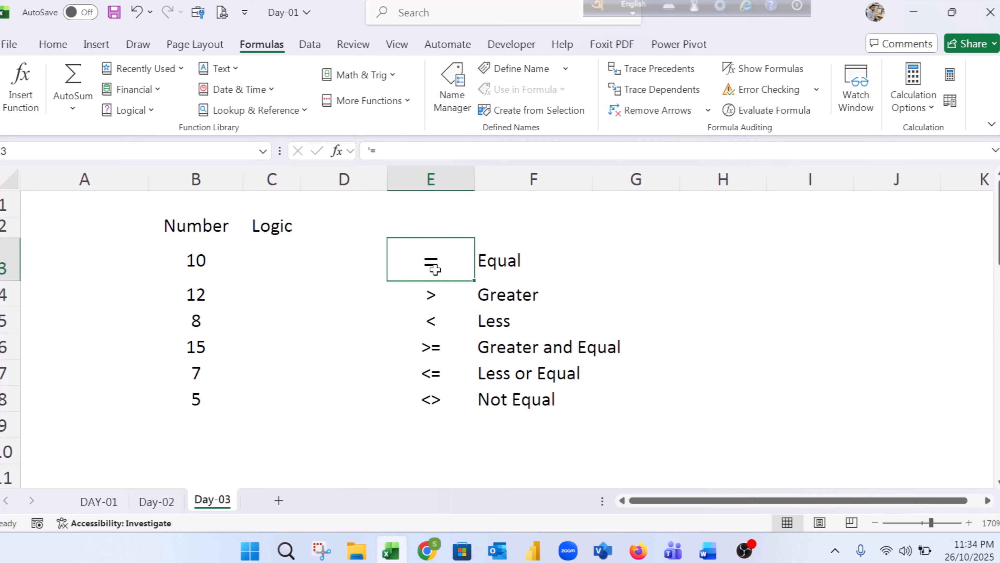
click(507, 263)
click(441, 264)
click(504, 264)
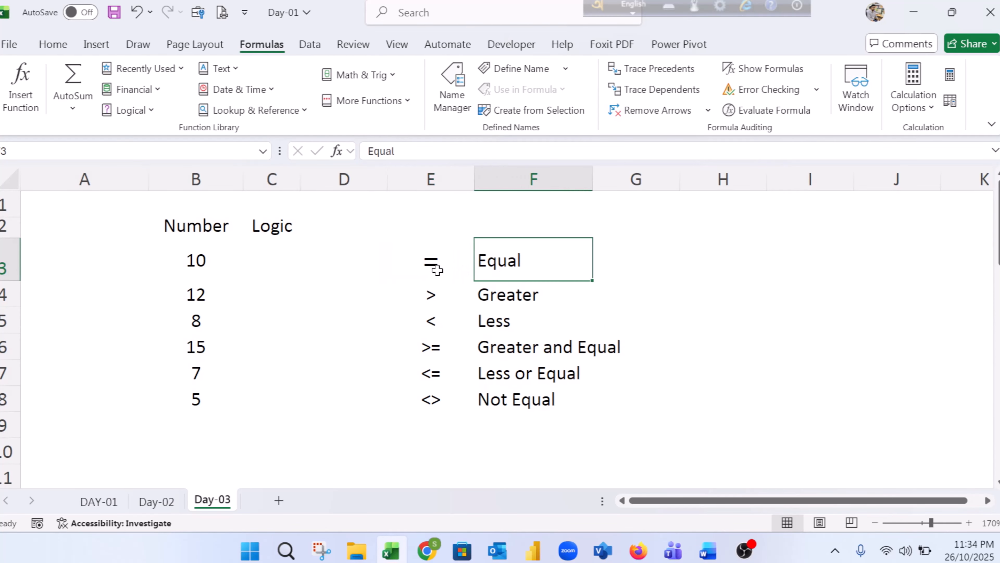
click(436, 269)
click(512, 263)
- Enter 10 in both H3 and I3, in the row of the Equal operator
click(728, 263)
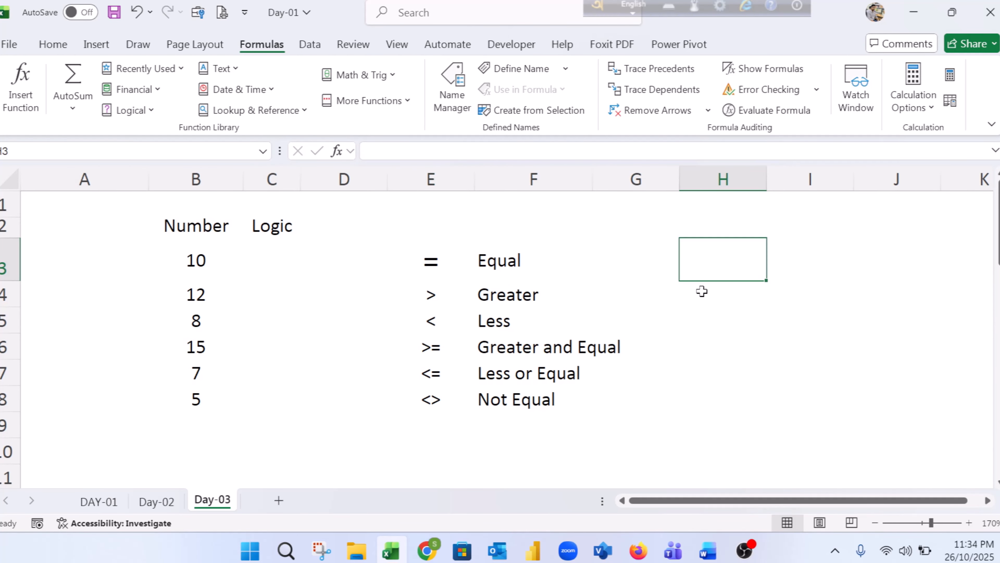
text(10)
click(825, 294)
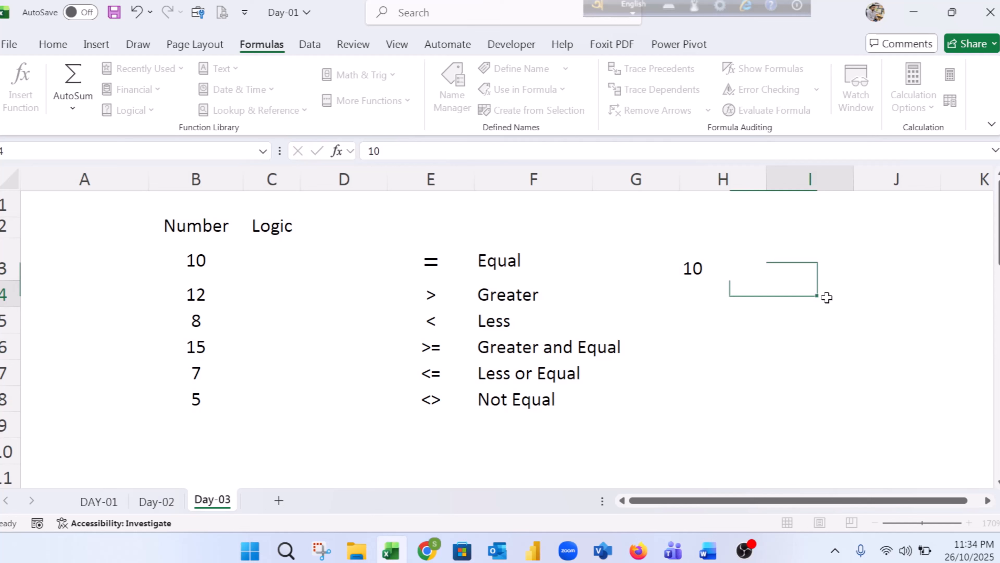
click(824, 259)
text(1)
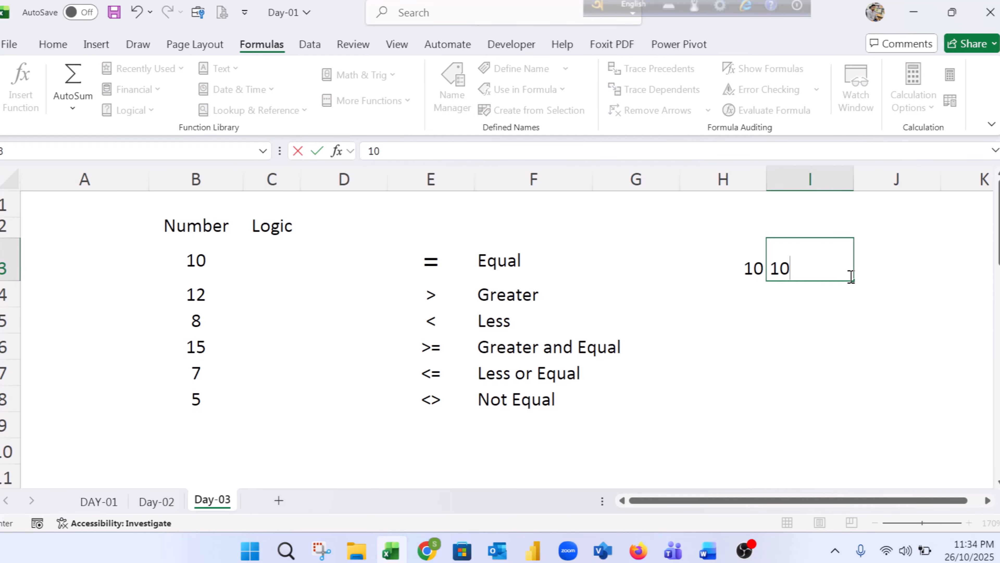
text(0)
key(Return)
- Center the values in H3 and I3 horizontally and middle-align them vertically
drag(755, 261, 837, 266)
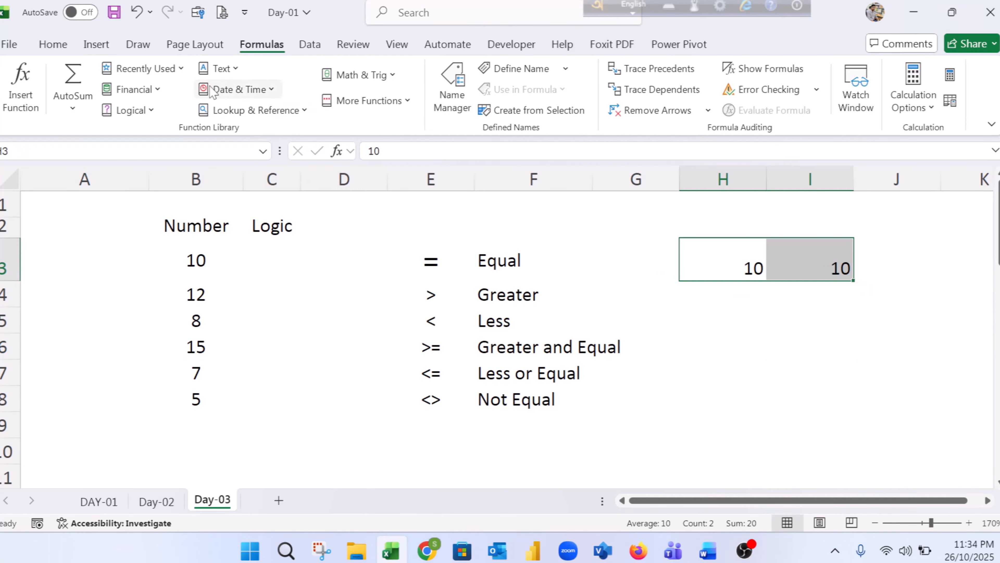
click(53, 44)
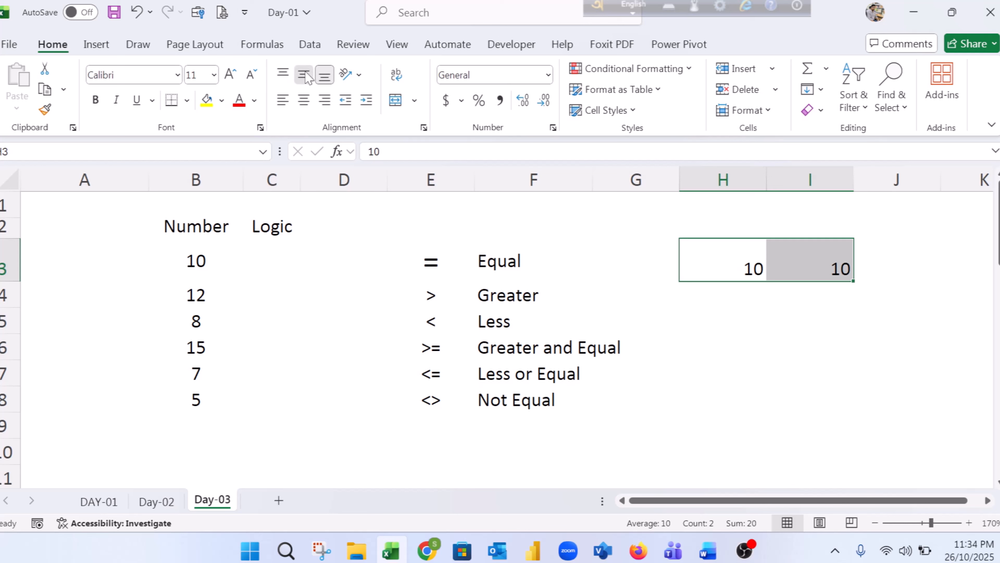
click(306, 75)
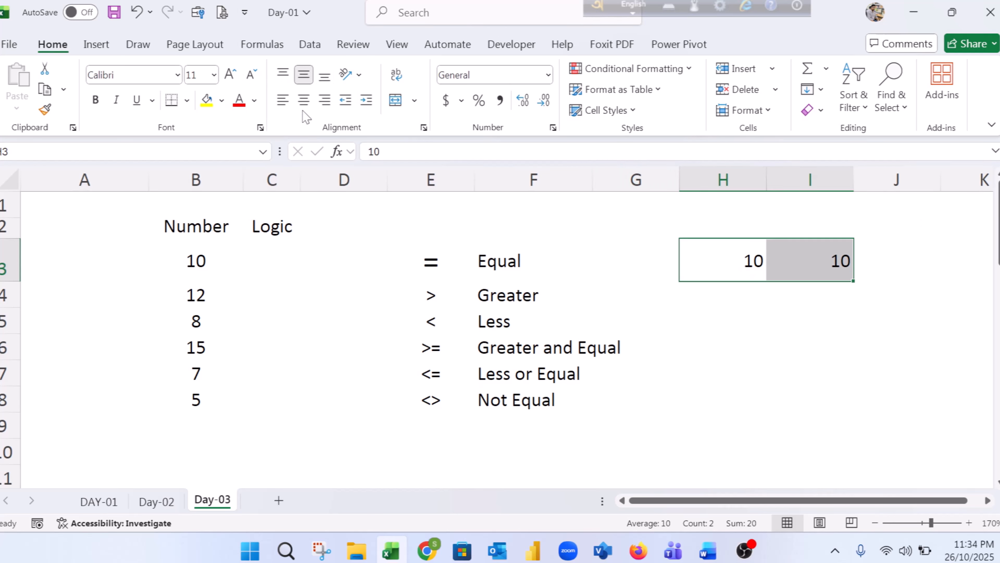
click(304, 101)
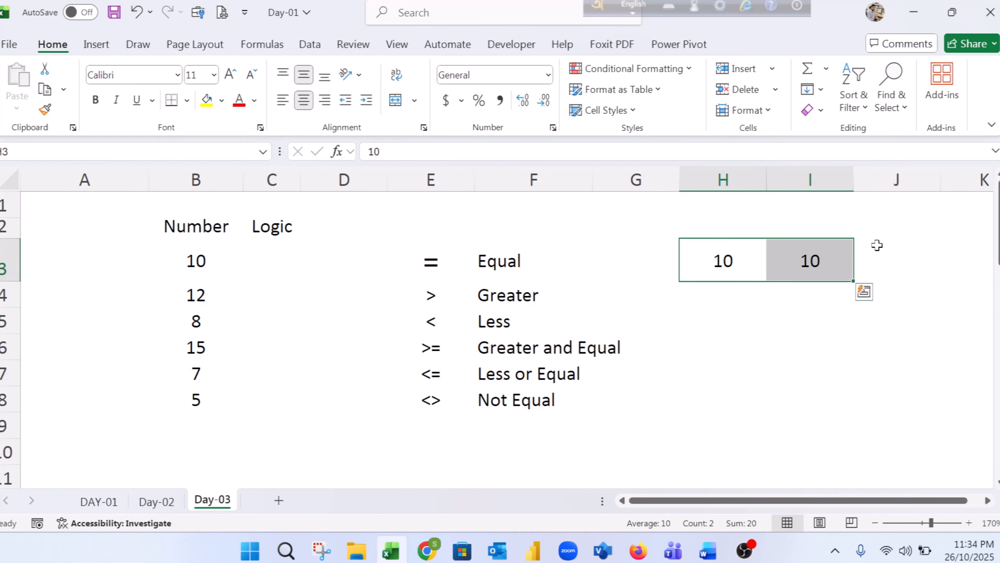
- Enter TRUE in J3 as the comparison result and middle-align it vertically
click(890, 257)
text(TRUE)
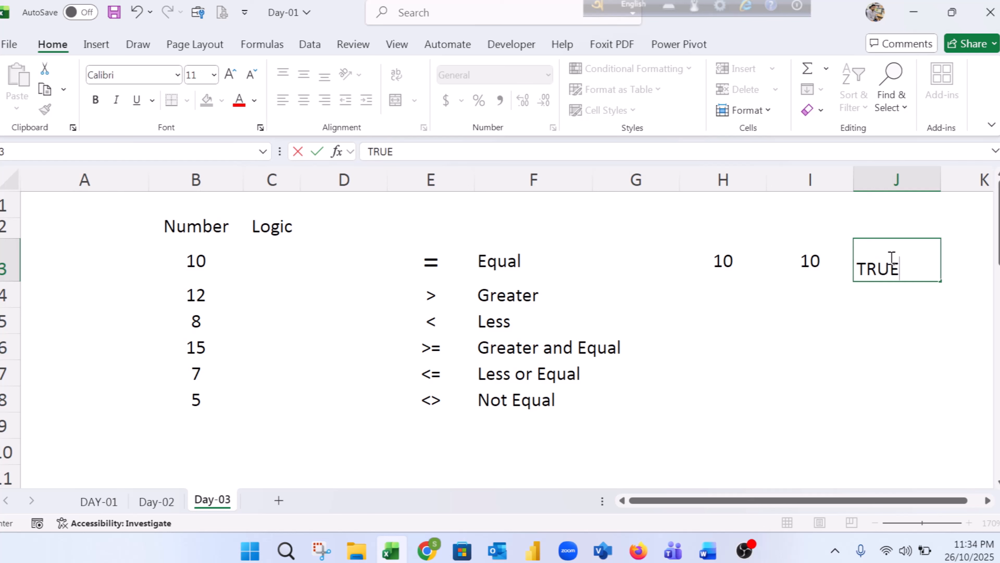
click(882, 327)
click(886, 254)
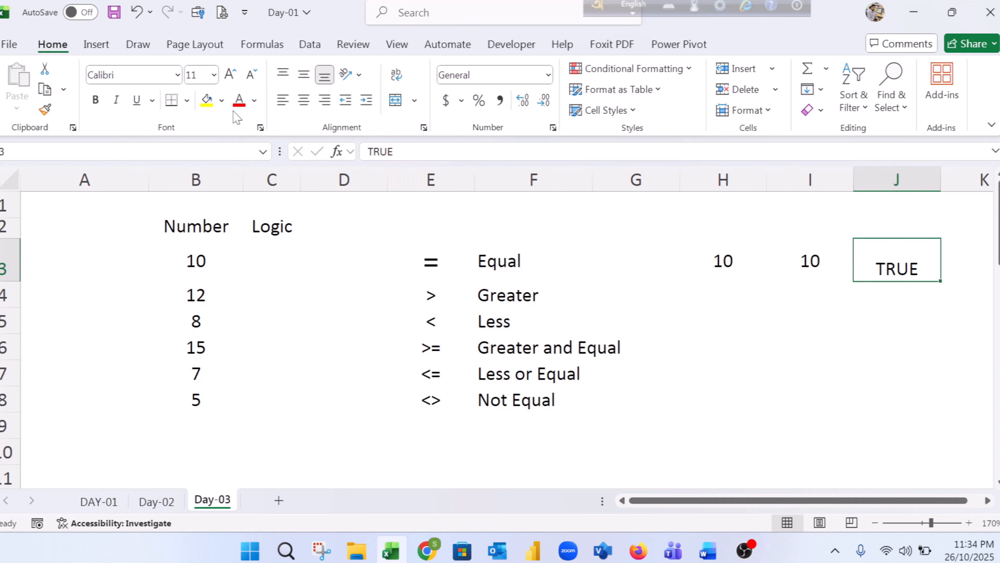
click(304, 75)
- Change the second comparison value in I3 to 9
click(830, 274)
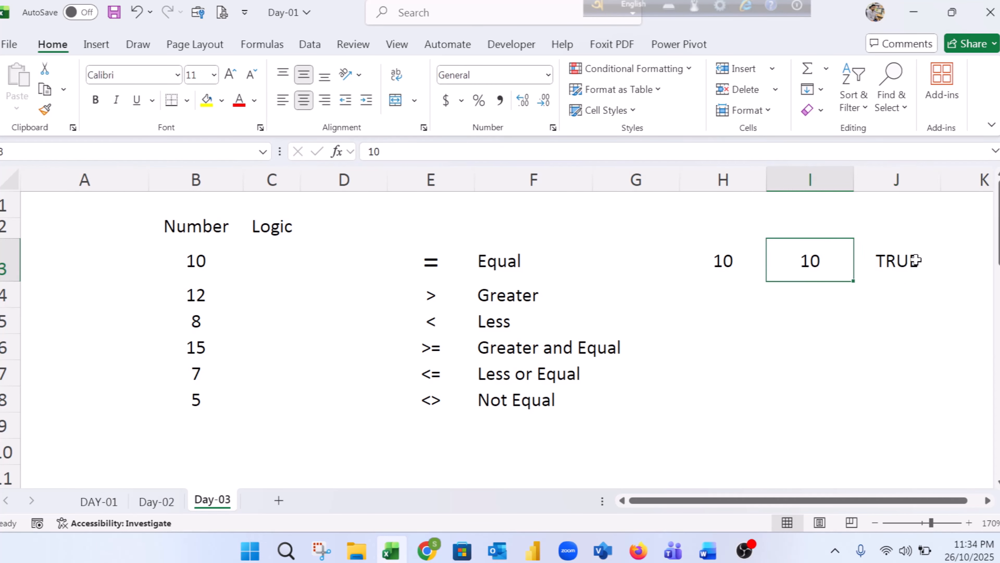
click(906, 261)
click(818, 259)
text(9)
click(843, 340)
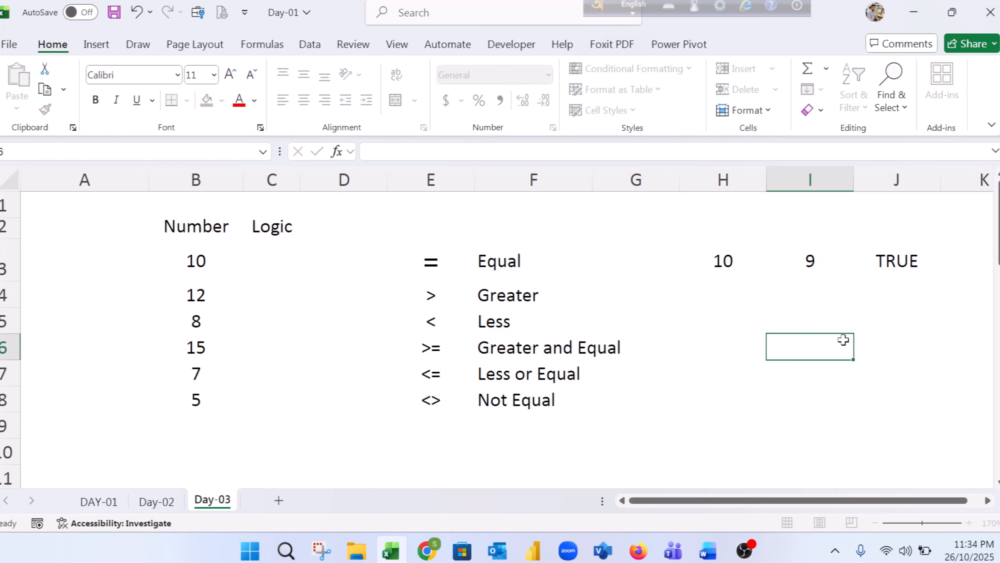
- Change the comparison result in J3 to FALSE
click(912, 252)
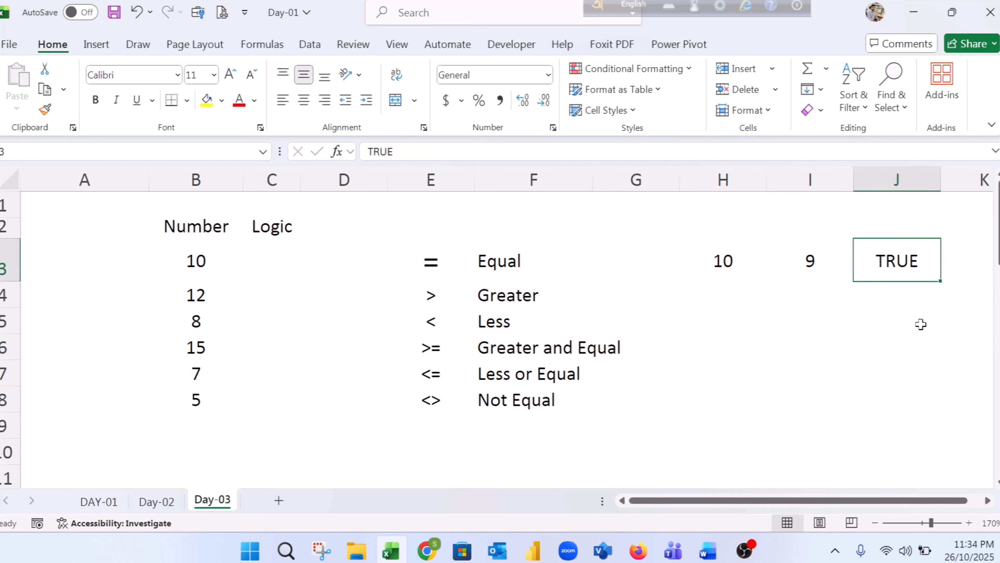
text(FALSE)
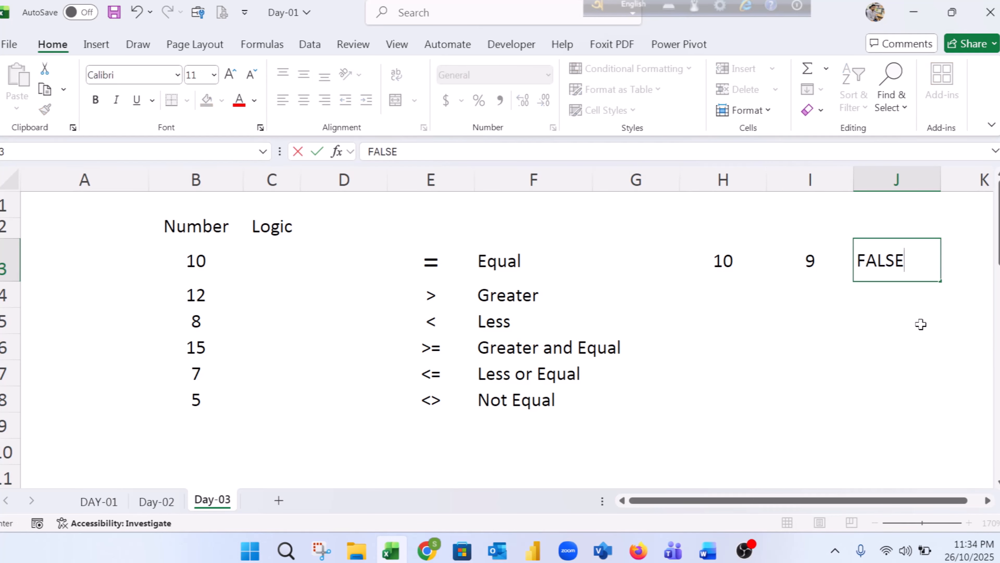
click(826, 347)
click(729, 258)
drag(730, 258, 886, 268)
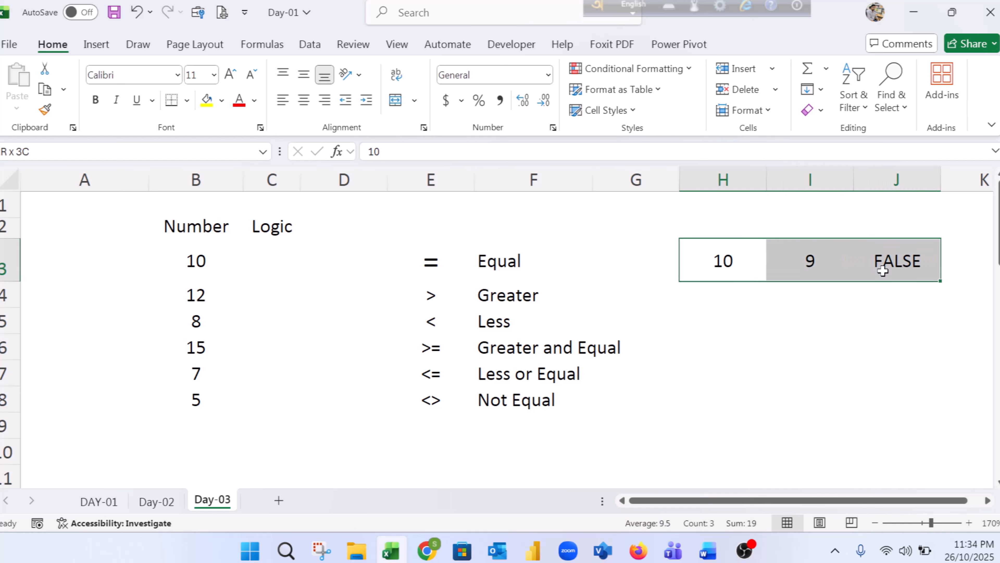
click(884, 261)
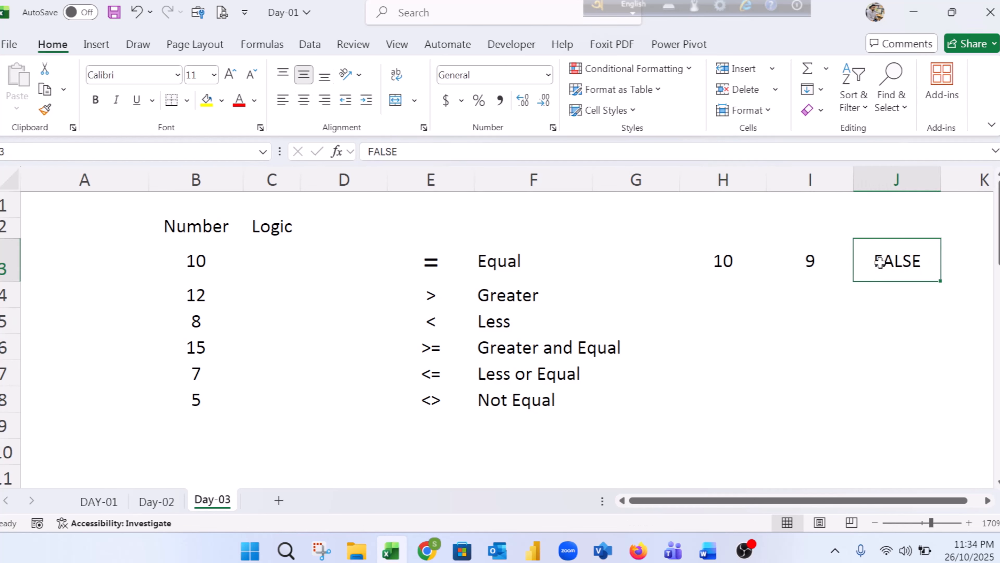
- Enter 10 in H4 and 9 in I4 for the Greater operator, and center both values horizontally
click(423, 295)
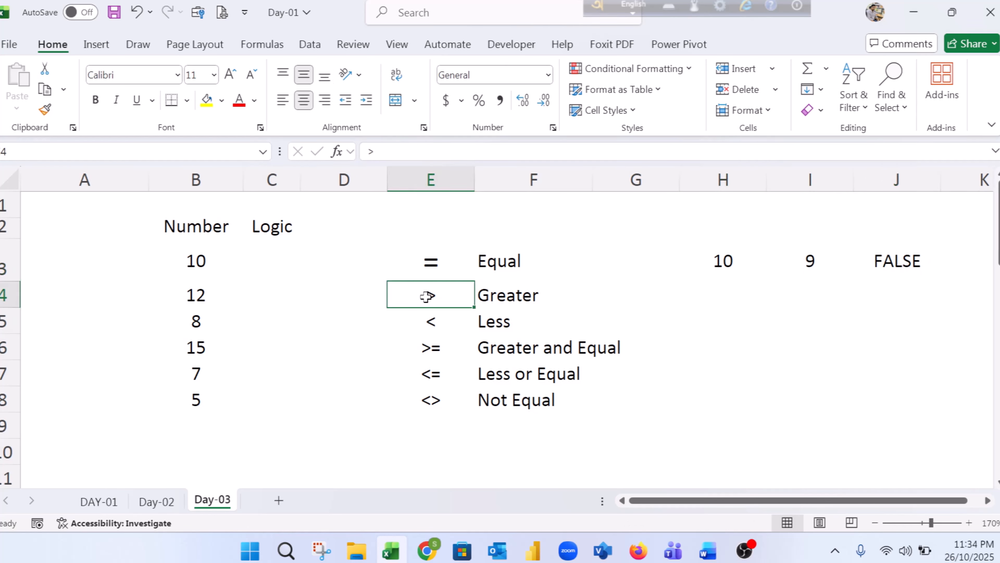
click(738, 291)
text(1)
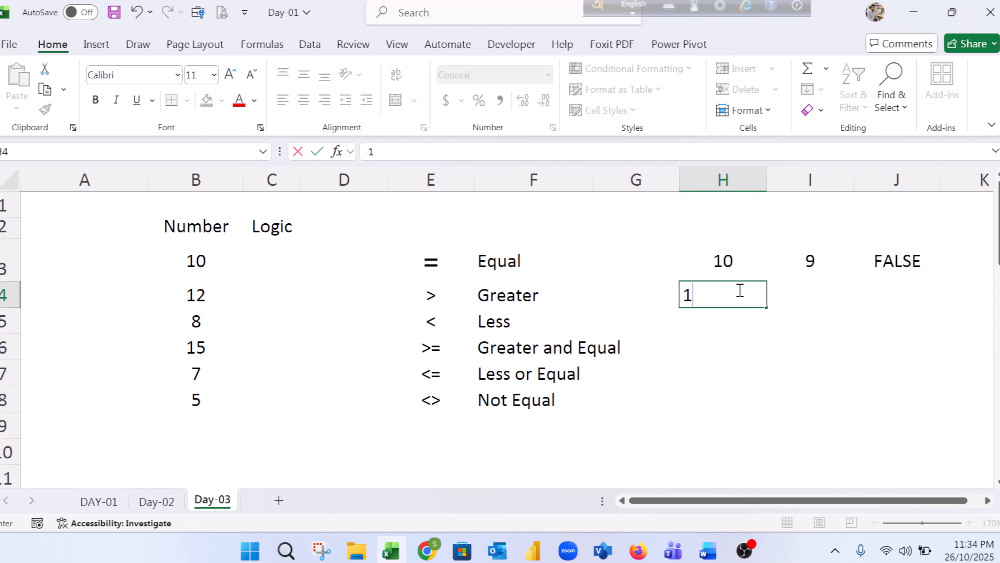
text(0)
click(803, 299)
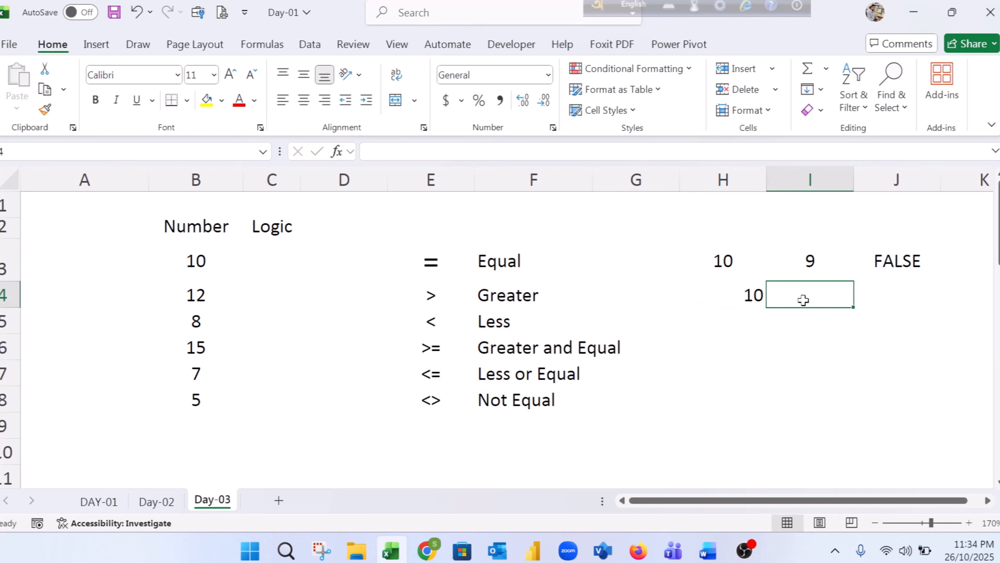
text(9)
click(761, 335)
drag(760, 294, 849, 304)
click(304, 99)
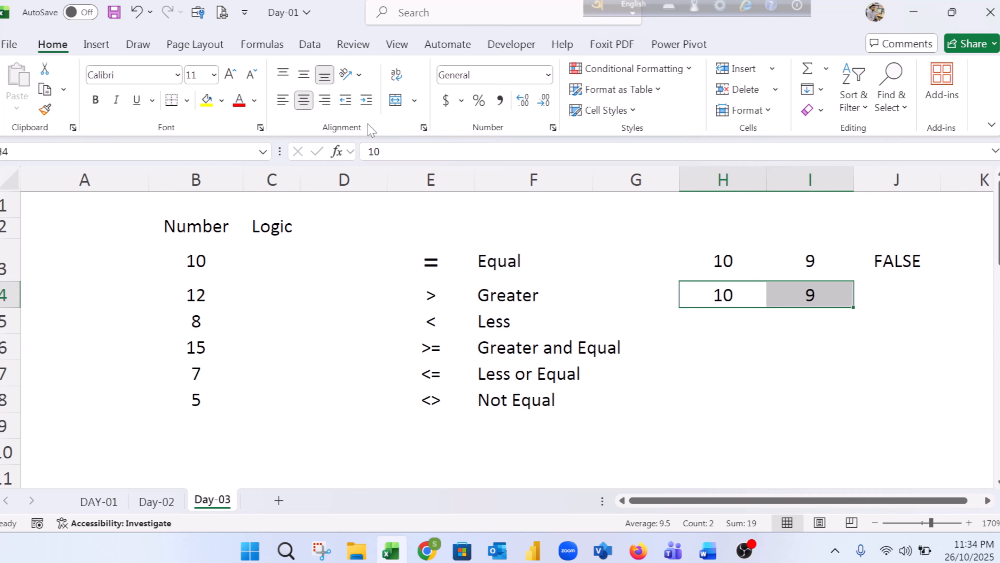
- Enter 9 in H5 and 10 in I5 for the Less operator, and center both values horizontally
click(736, 337)
click(492, 321)
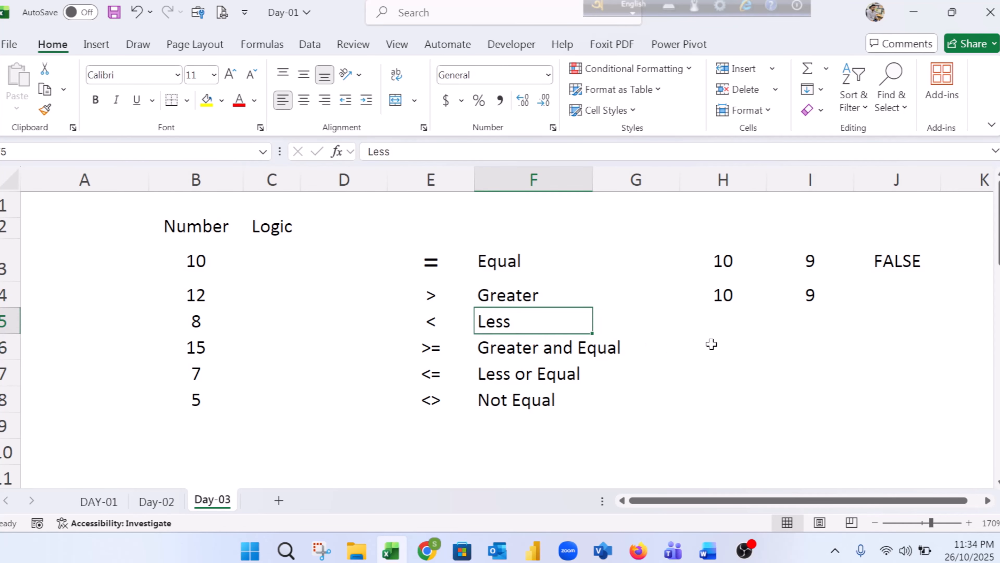
click(734, 323)
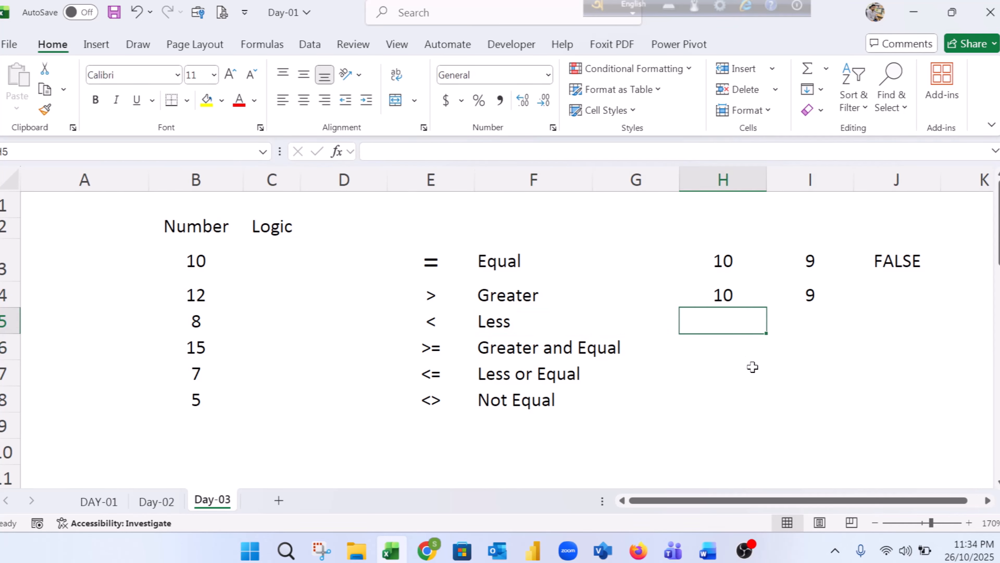
text(9)
click(812, 317)
text(1)
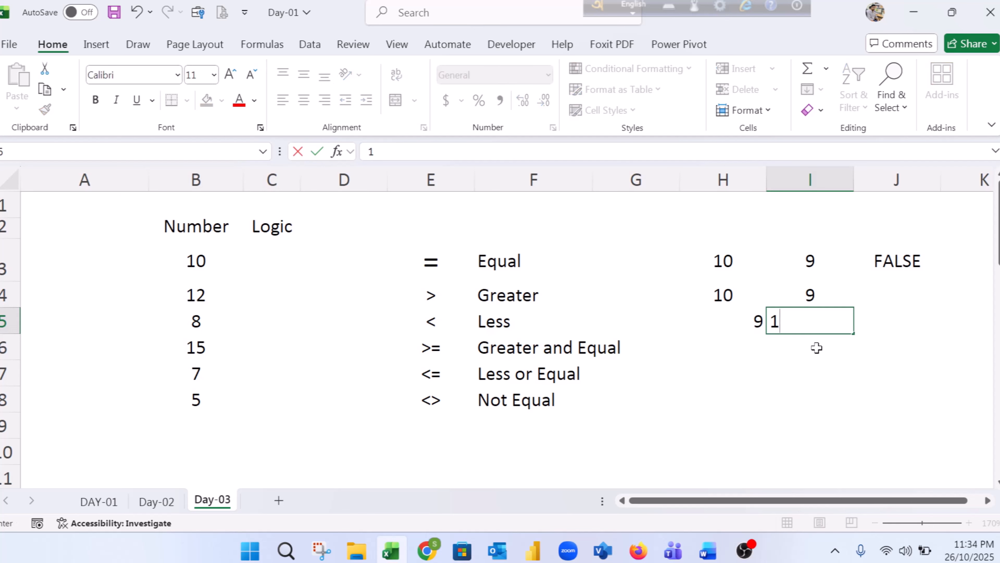
text(0)
key(Return)
drag(734, 319, 810, 319)
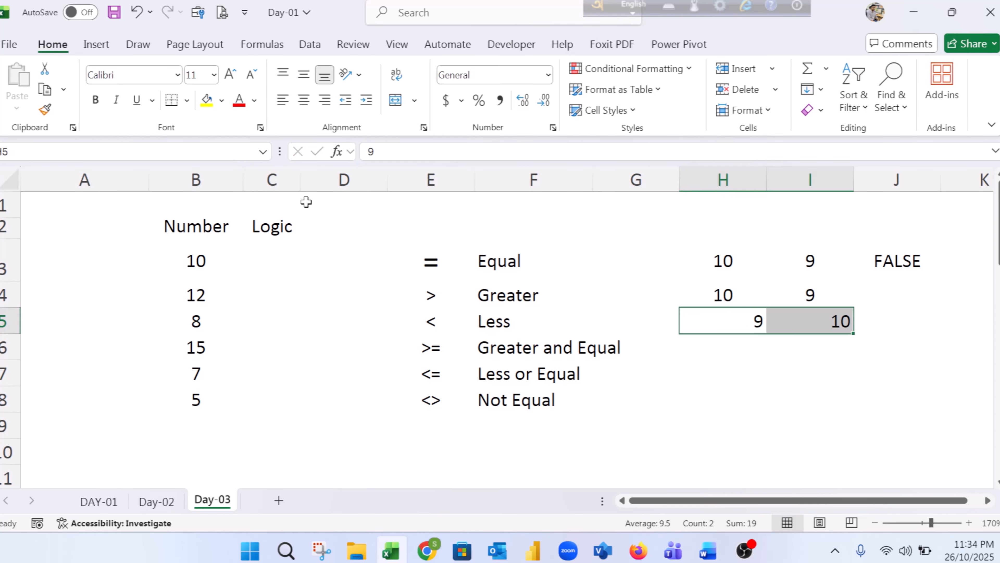
click(303, 100)
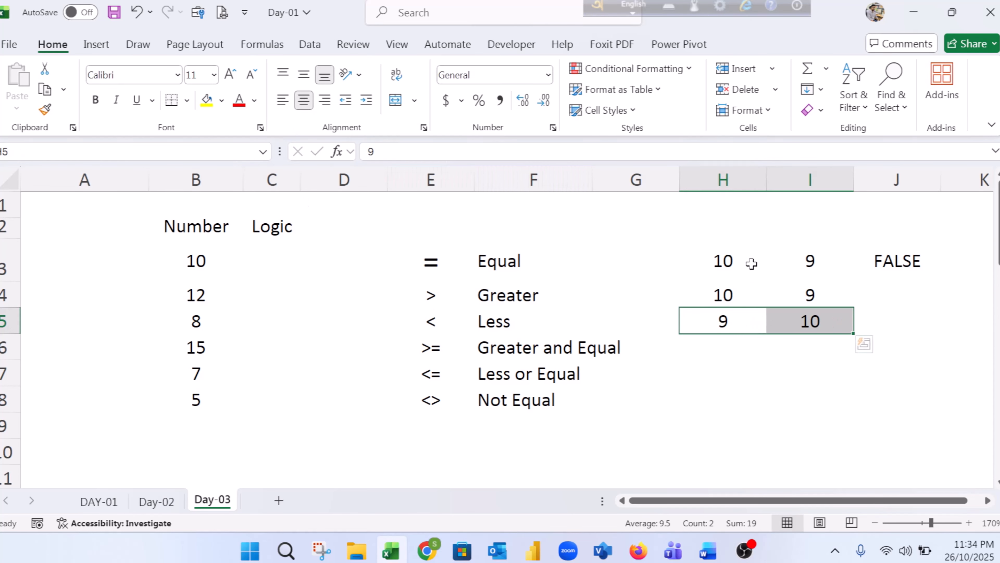
click(804, 321)
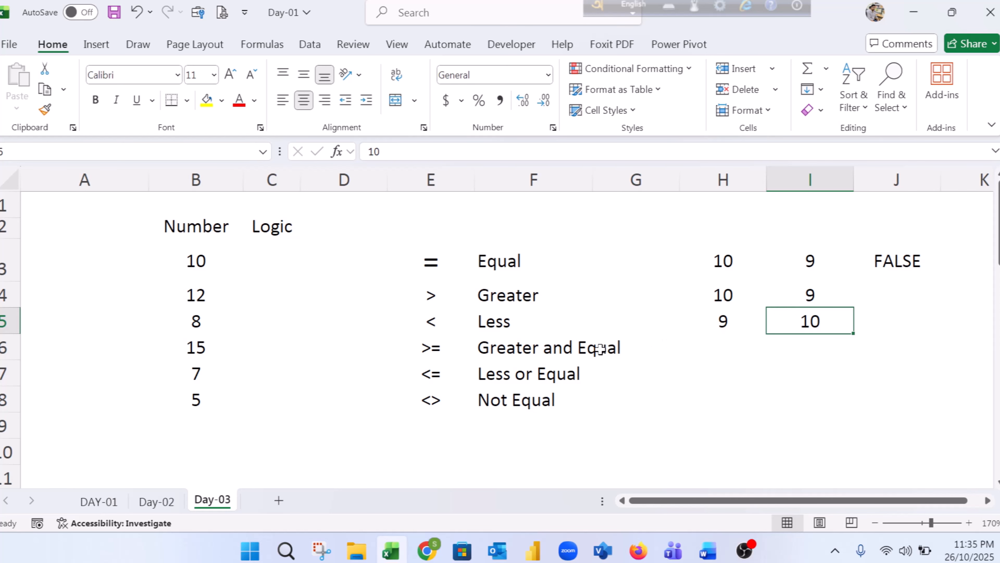
- Enter 9 in H6 as the first example value for the Greater and Equal operator, and center it horizontally
click(548, 345)
drag(440, 347, 566, 354)
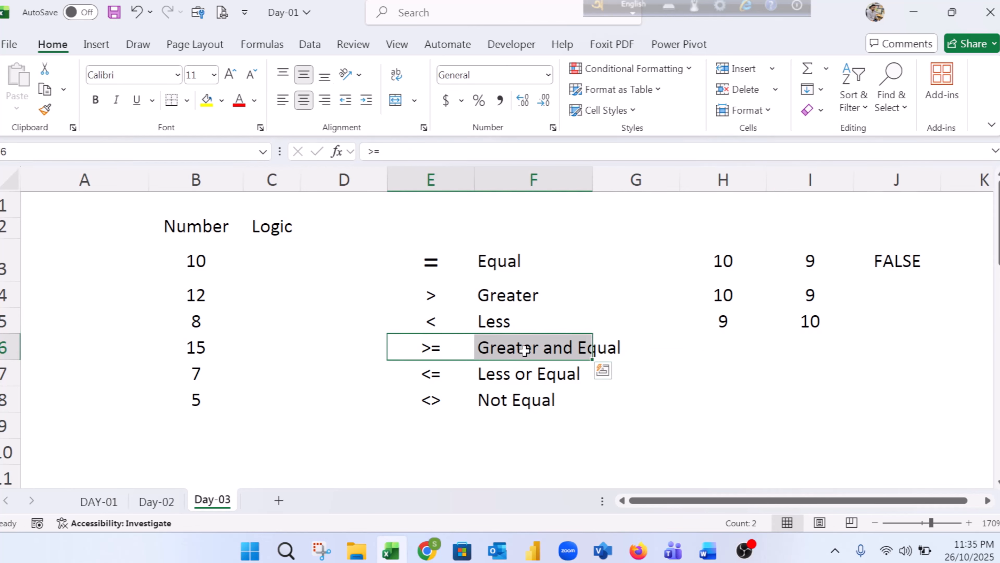
click(729, 343)
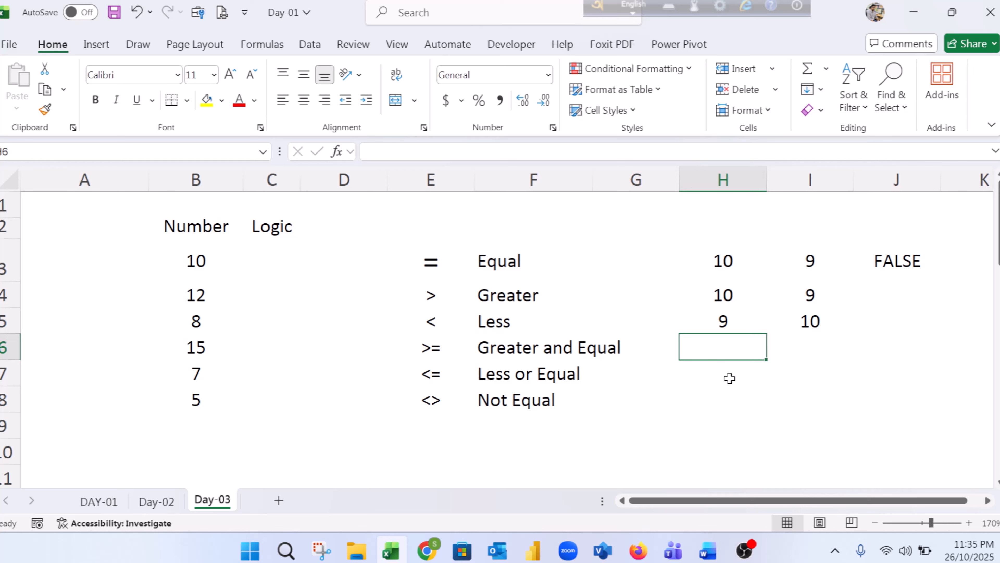
text(9)
click(781, 362)
click(730, 351)
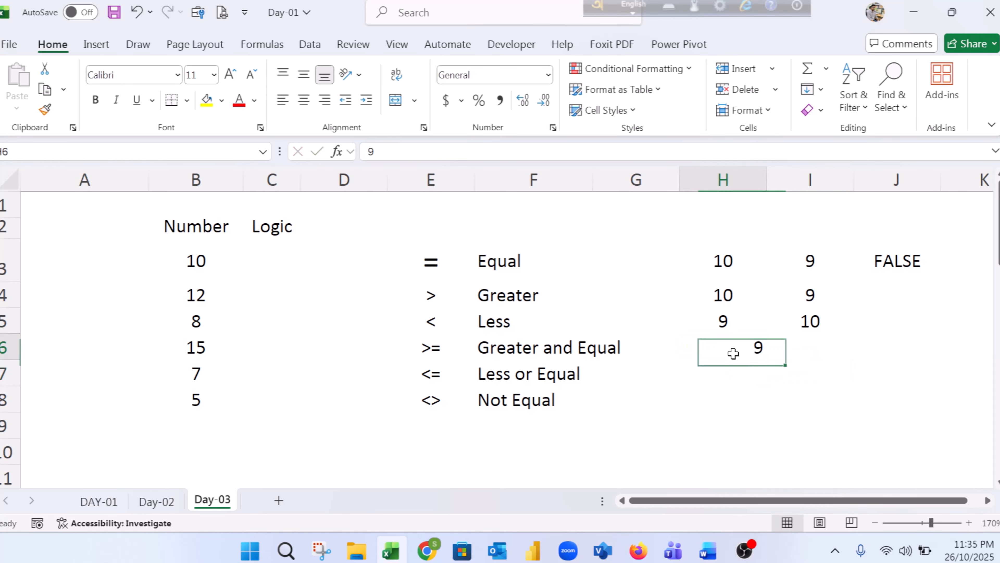
click(304, 100)
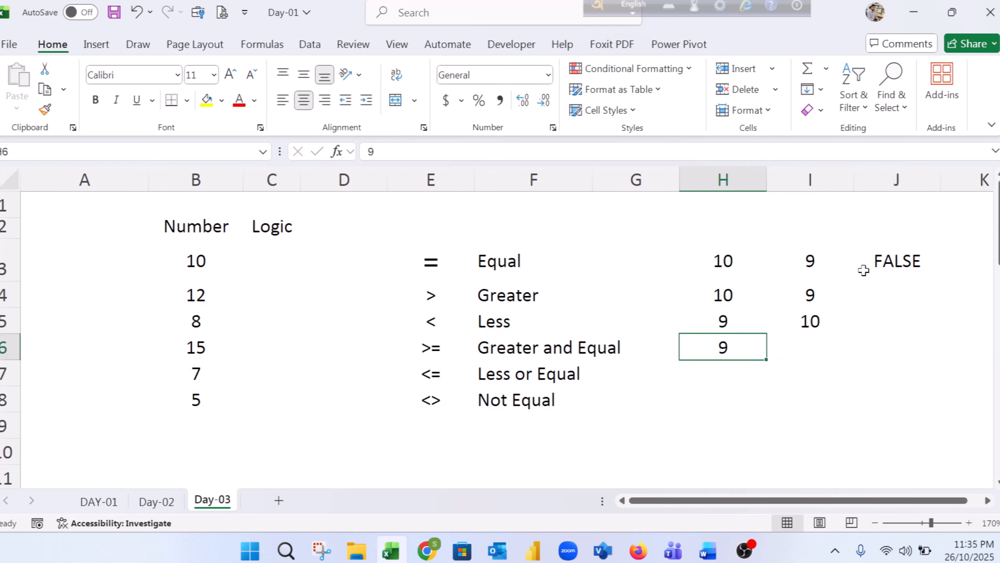
- Enter 9,10,11..... in I6 as the comparison values for the Greater and Equal operator
click(811, 343)
text(9)
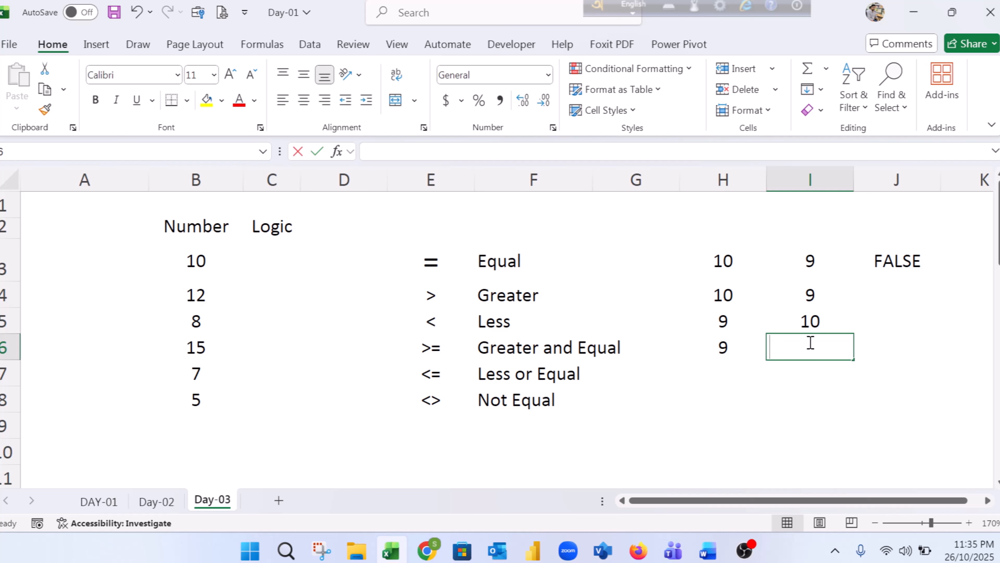
text(,10)
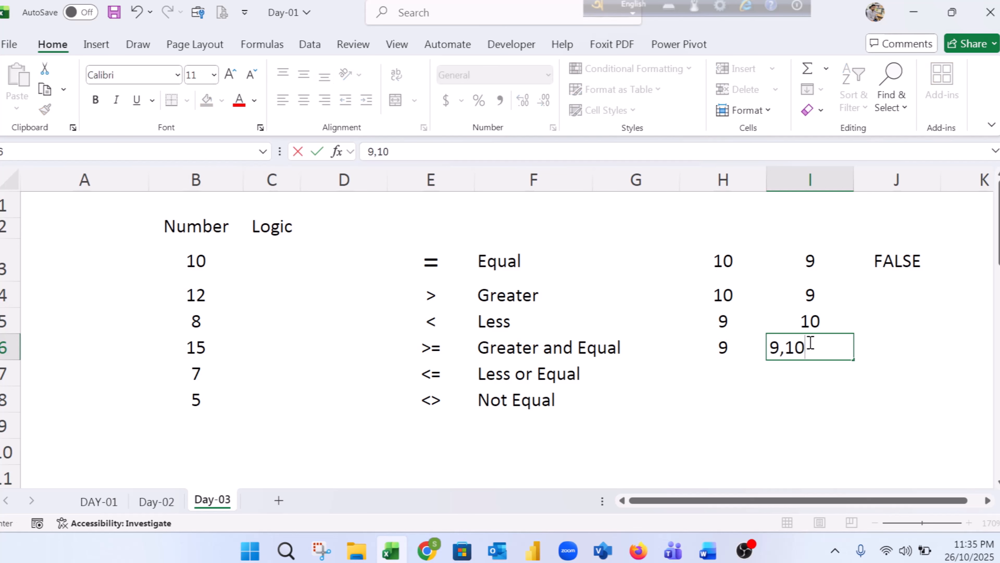
text(,111)
key(BackSpace)
click(722, 407)
- Examine the Greater and Equal example in row 6, and the Less or Equal and Not Equal operators in rows 7 and 8
click(459, 346)
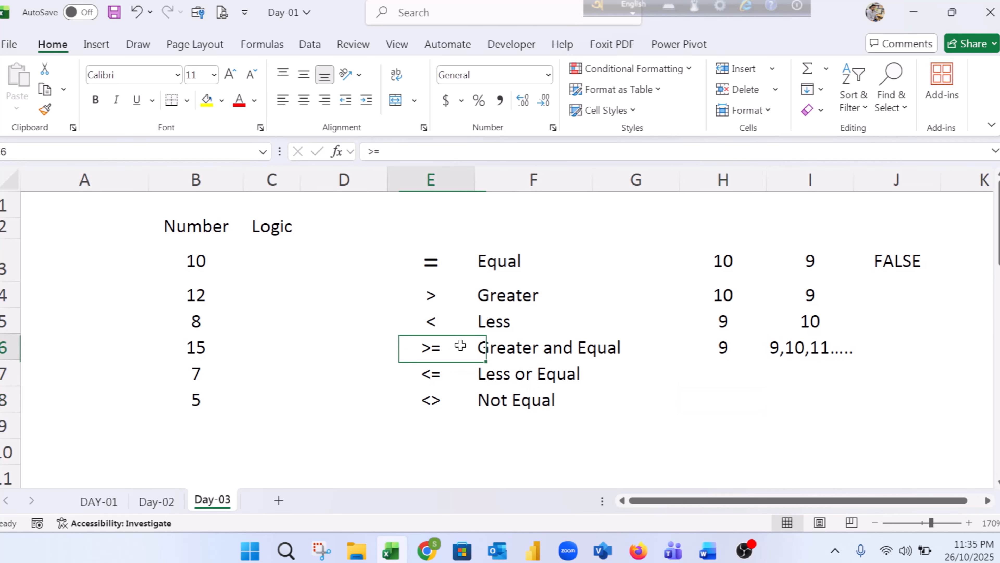
click(720, 354)
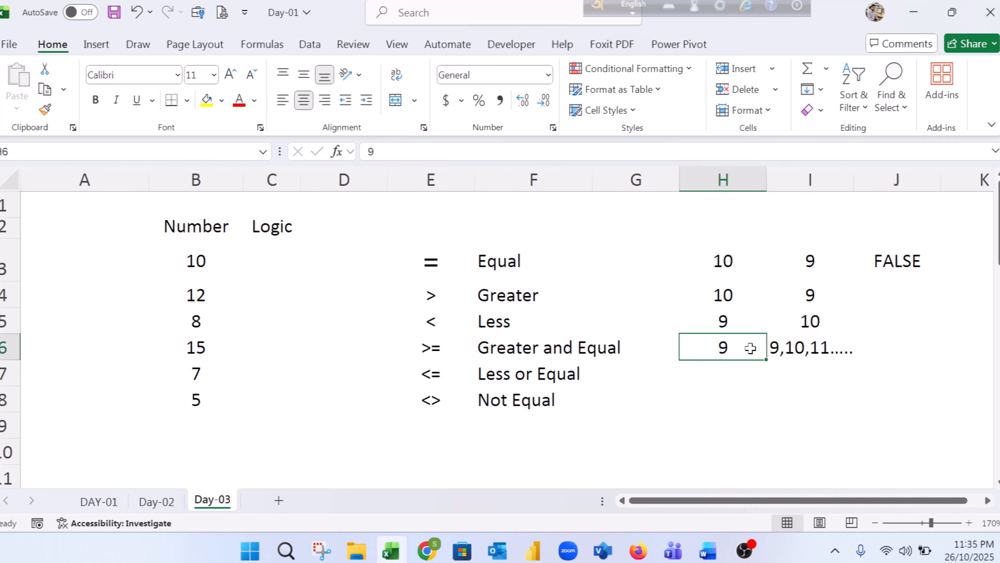
click(820, 357)
click(728, 354)
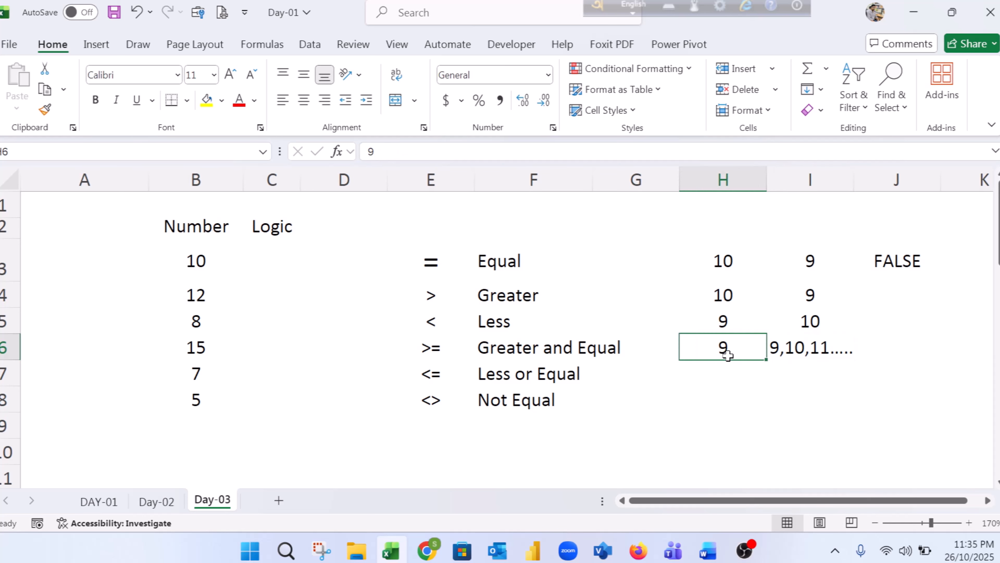
click(449, 380)
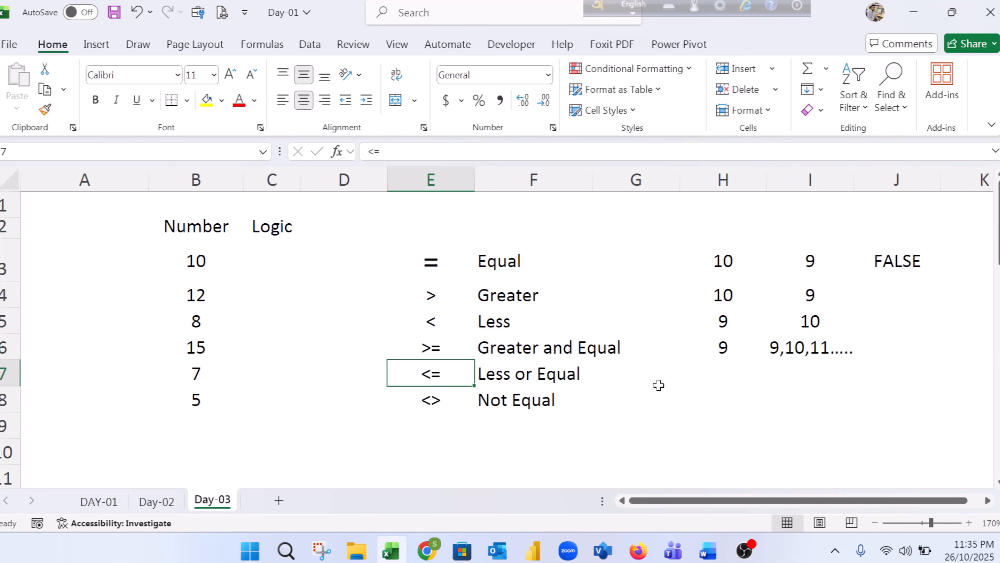
click(718, 369)
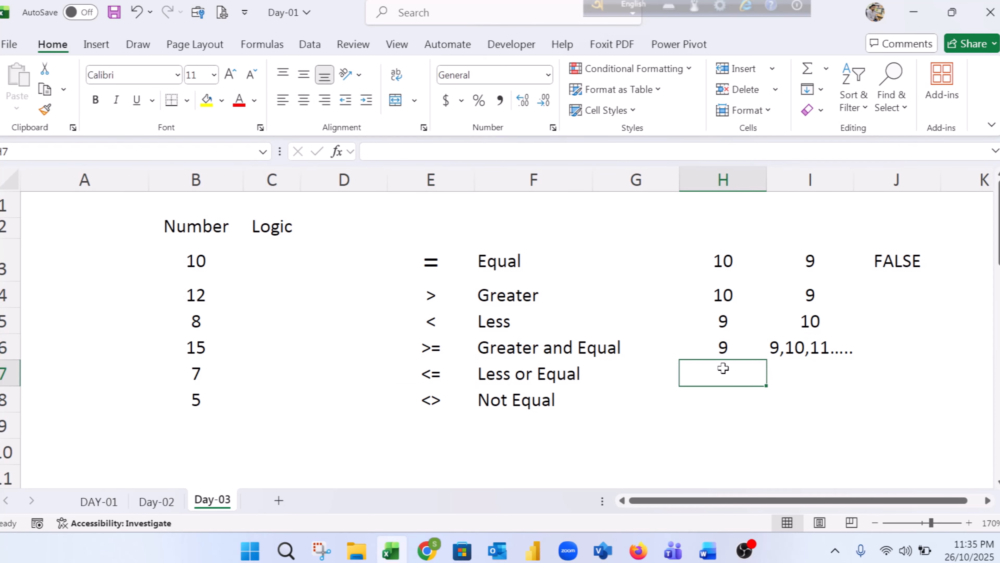
click(434, 372)
click(519, 373)
click(401, 373)
click(520, 373)
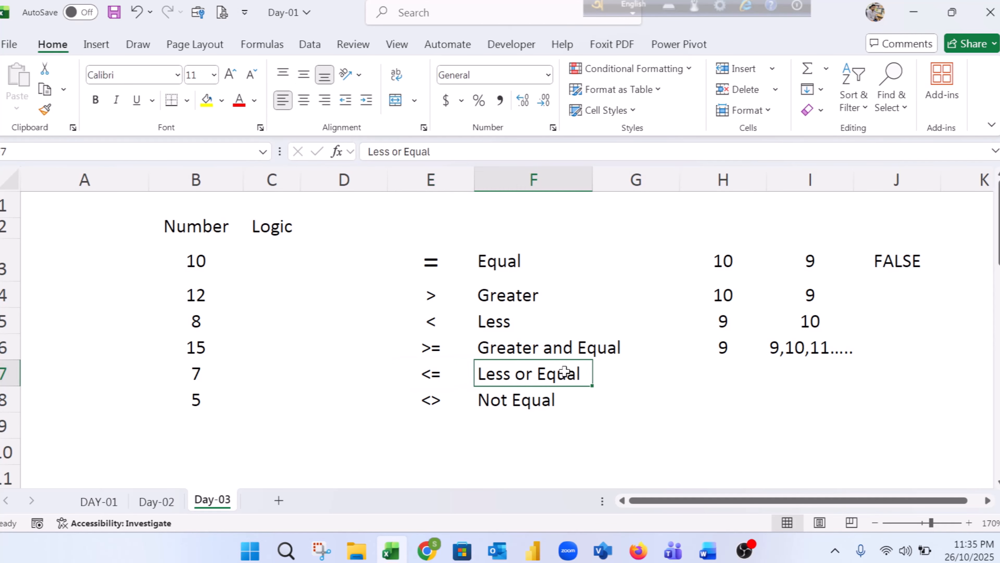
click(736, 372)
click(425, 408)
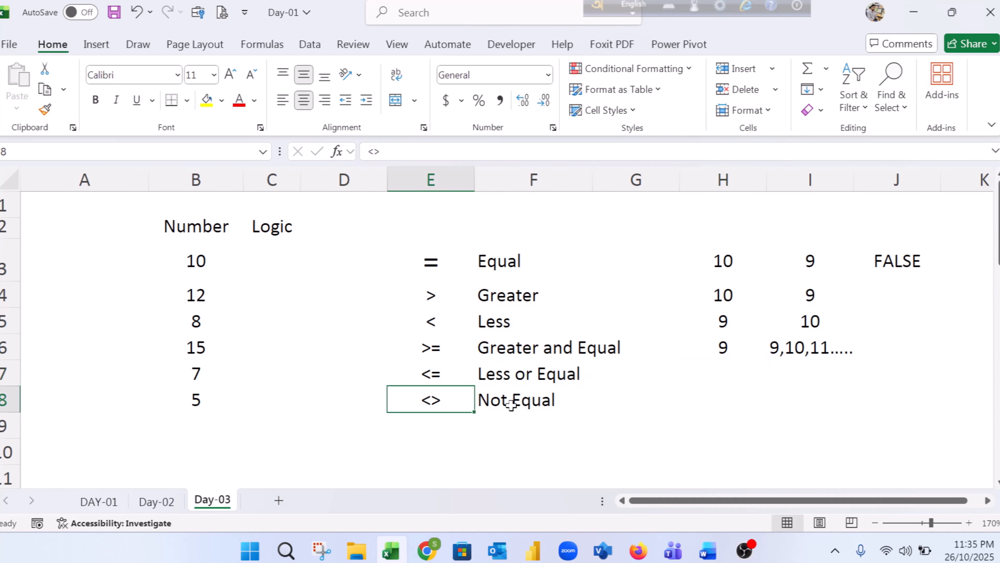
click(516, 402)
click(714, 375)
click(733, 391)
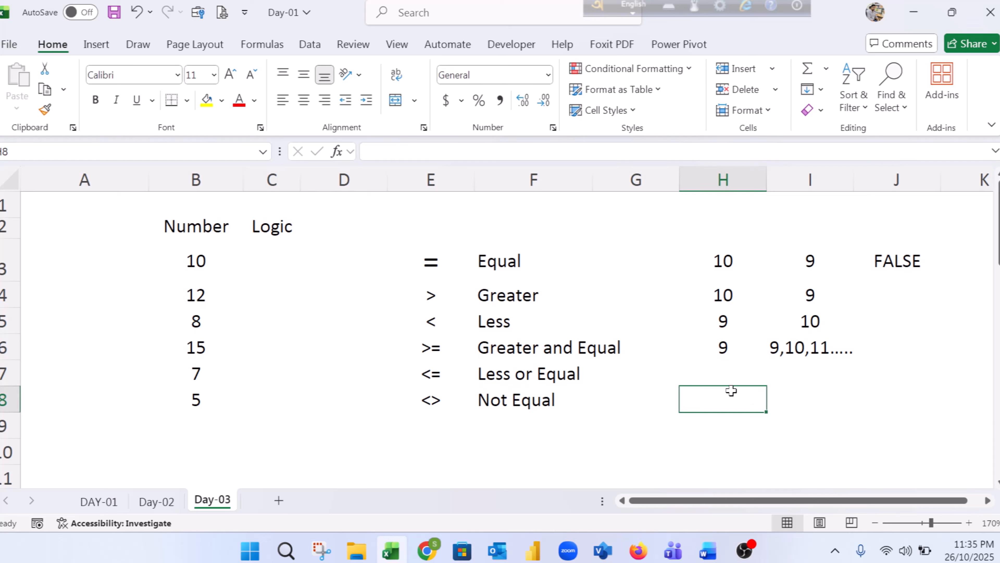
- Clear all example values and results from H3:J7, keeping the operator list in column E
drag(714, 252, 865, 373)
key(Delete)
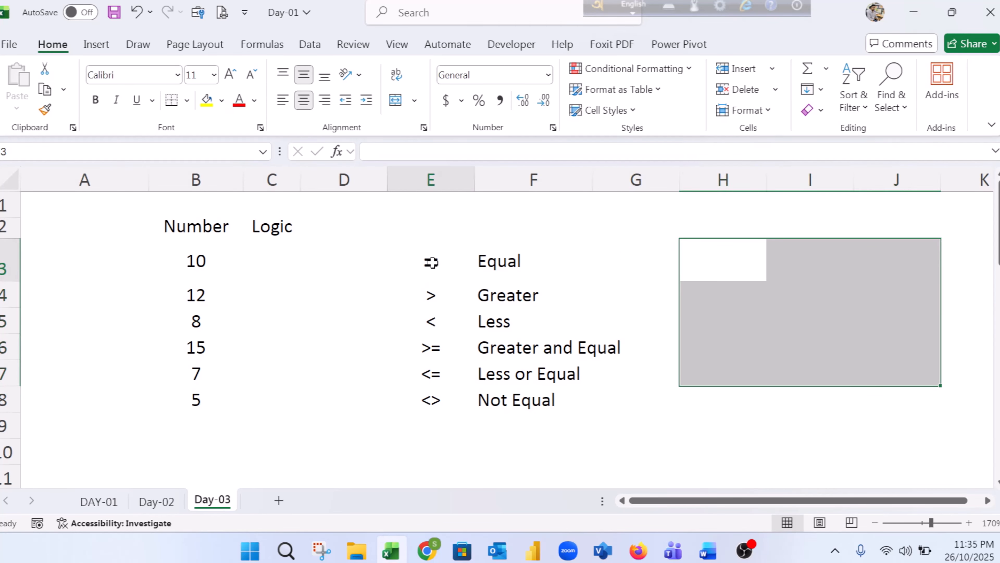
drag(431, 261, 439, 398)
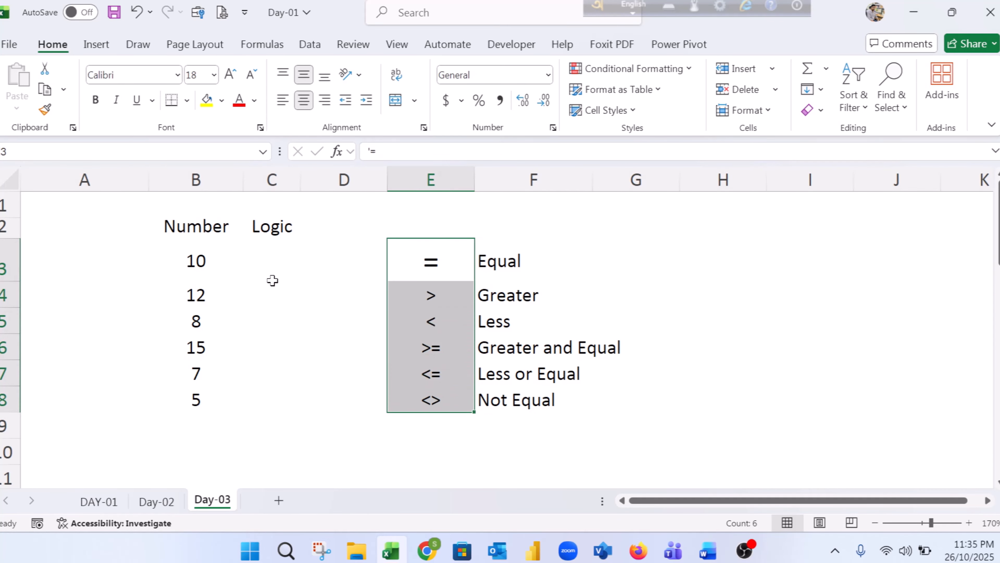
- Start an IF formula in C3 under Logic with the logical test B3=10
click(271, 262)
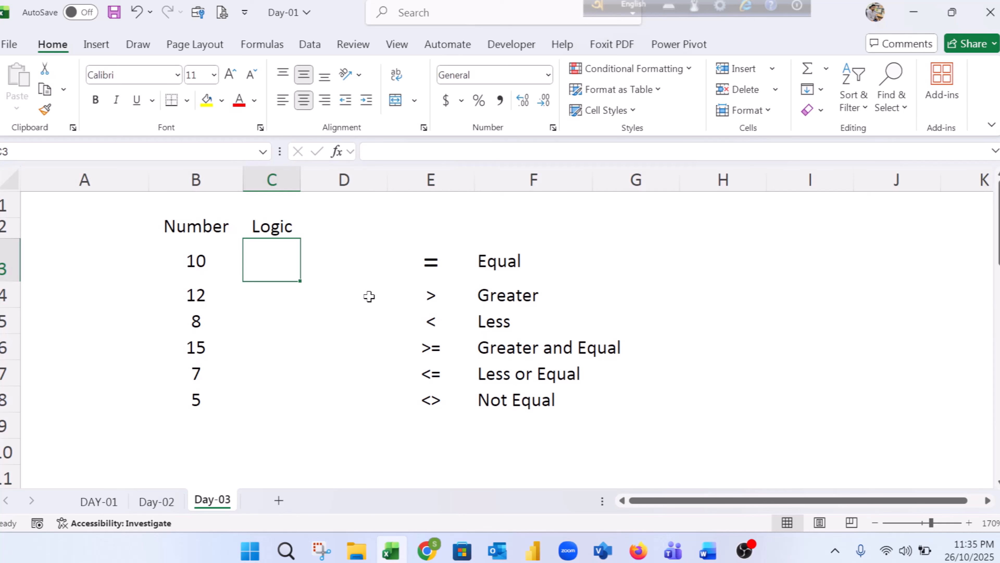
text(=IF)
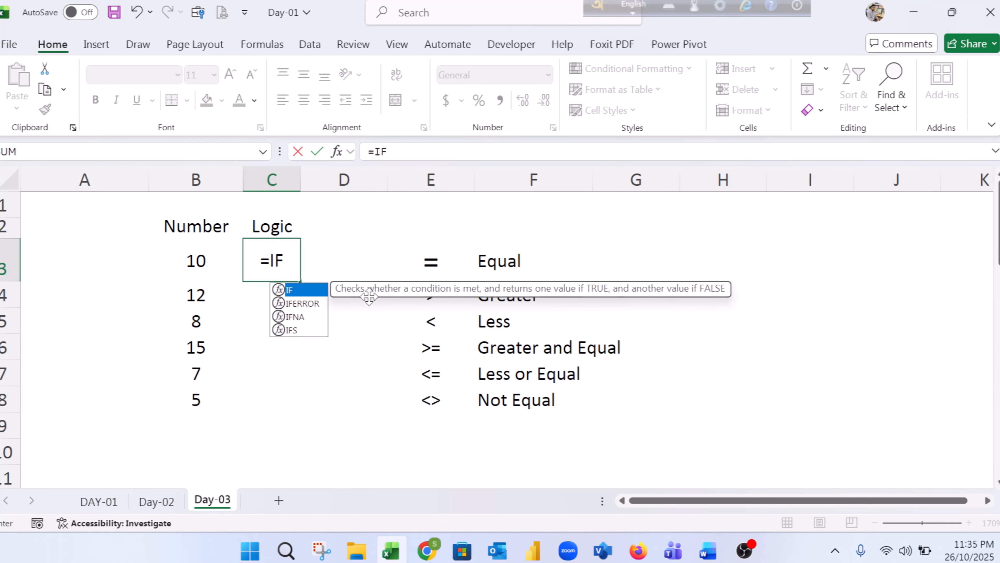
double_click(293, 291)
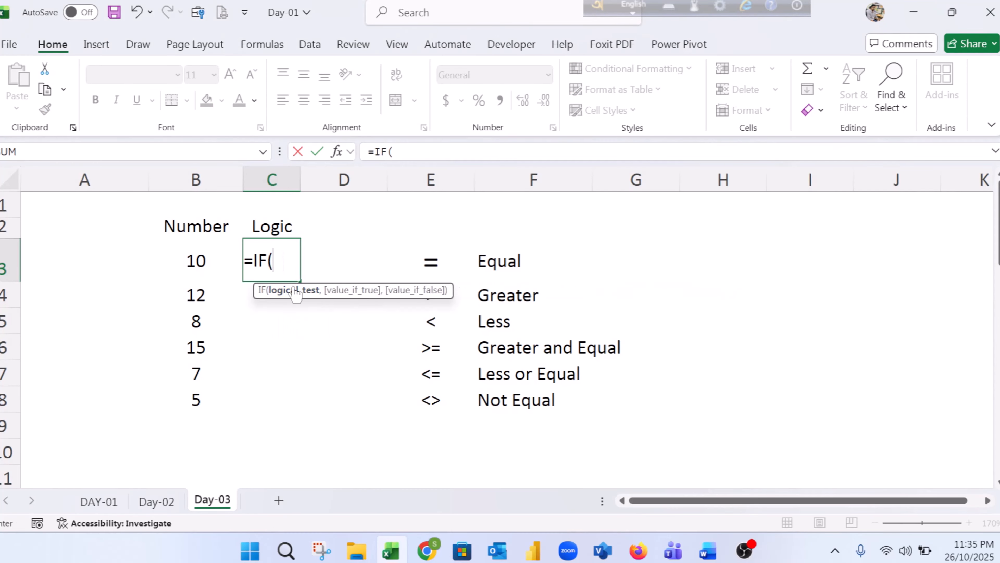
click(201, 256)
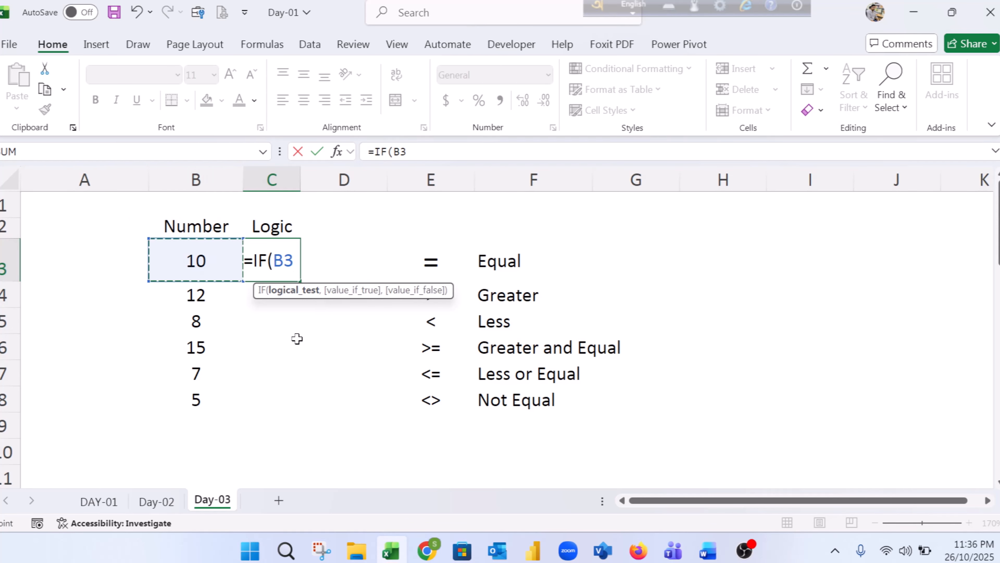
text(=10)
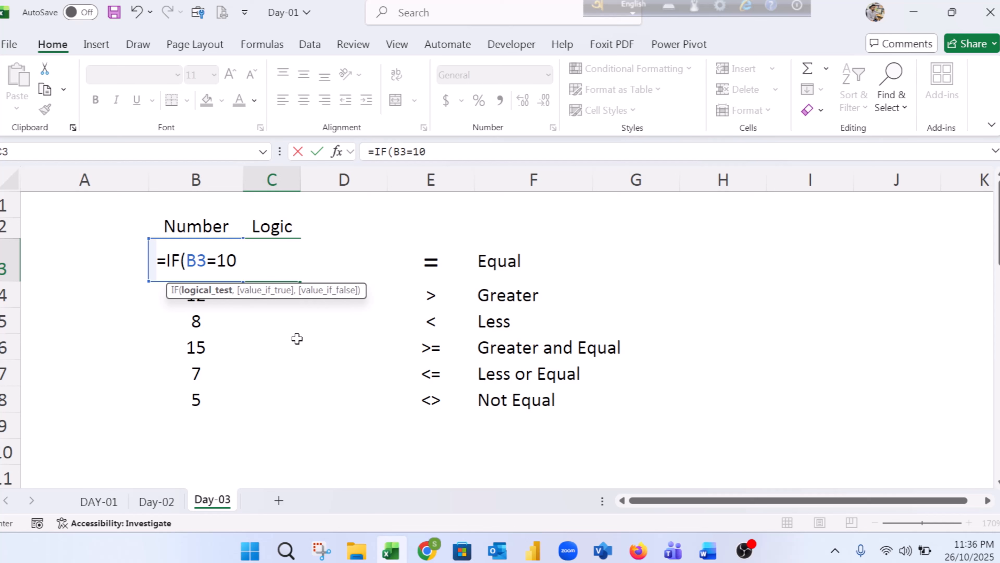
- Complete the C3 formula as =IF(B3=10,TRUE,FALSE) and commit it
text(,)
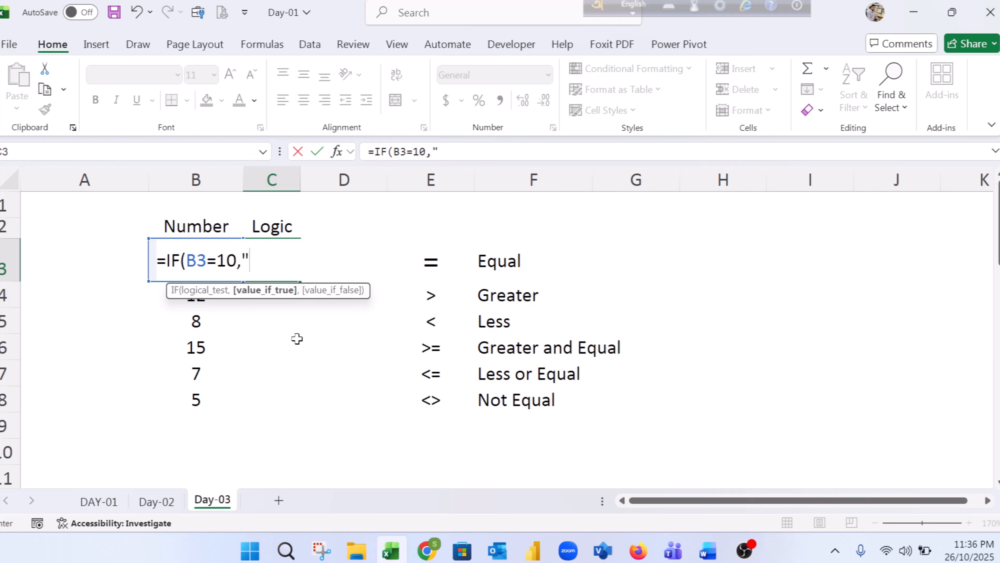
key(BackSpace)
key(BackSpace)
text(TRUW)
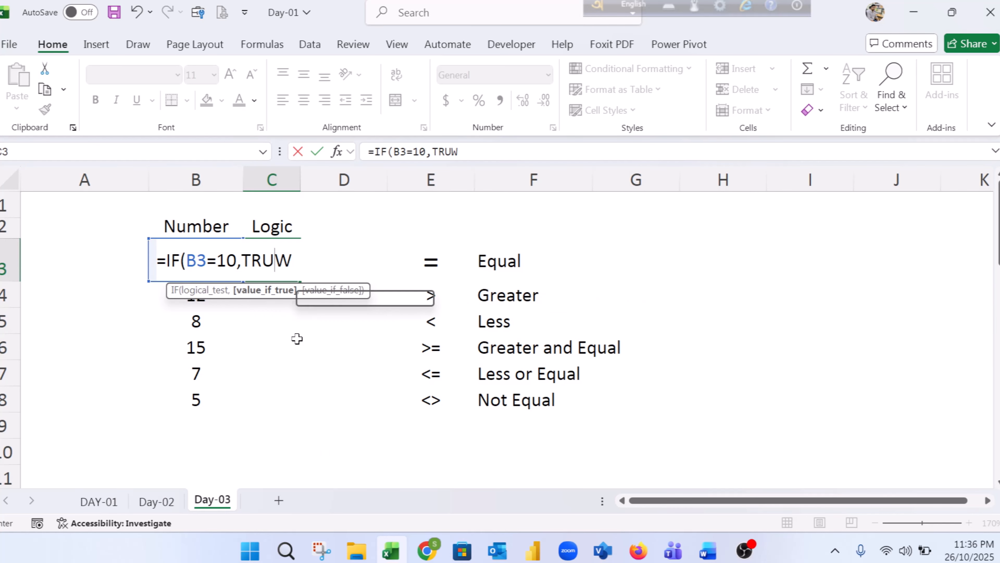
key(BackSpace)
text(E,)
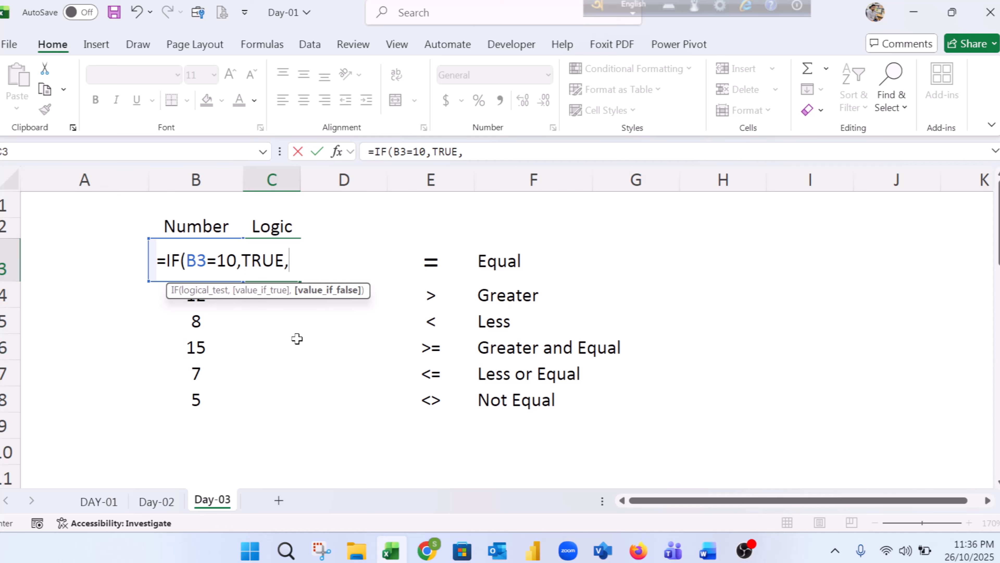
text(FALSE)
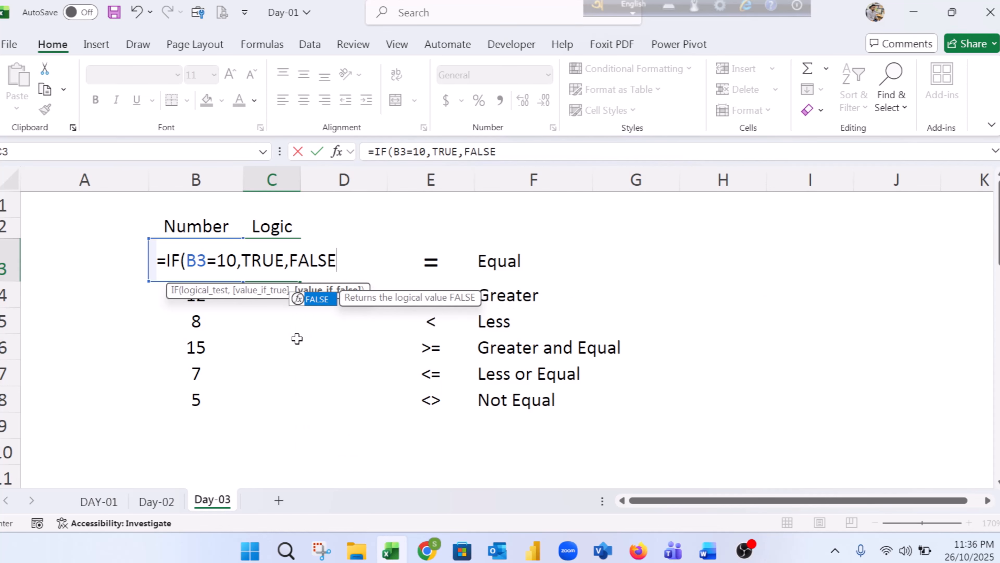
text())
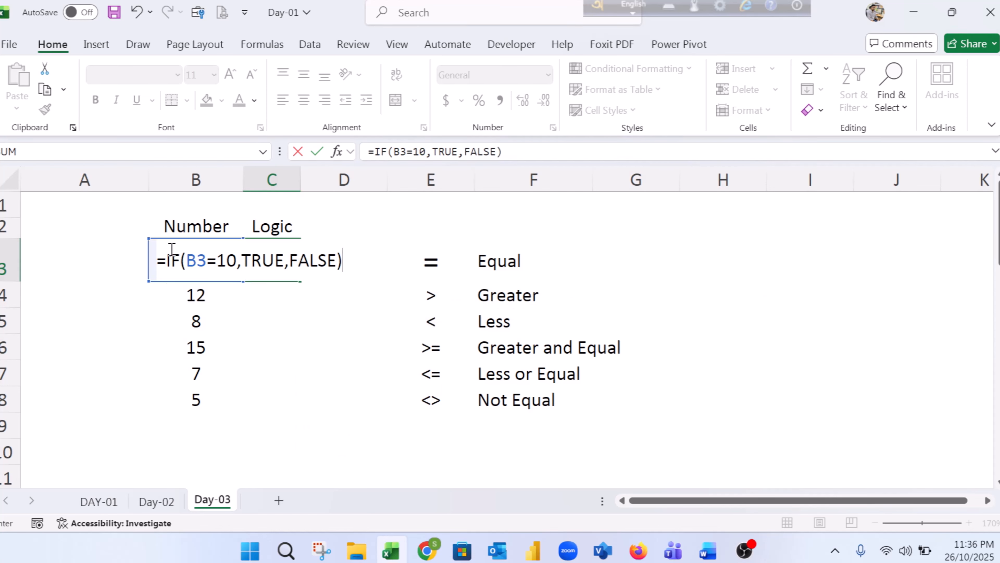
click(396, 152)
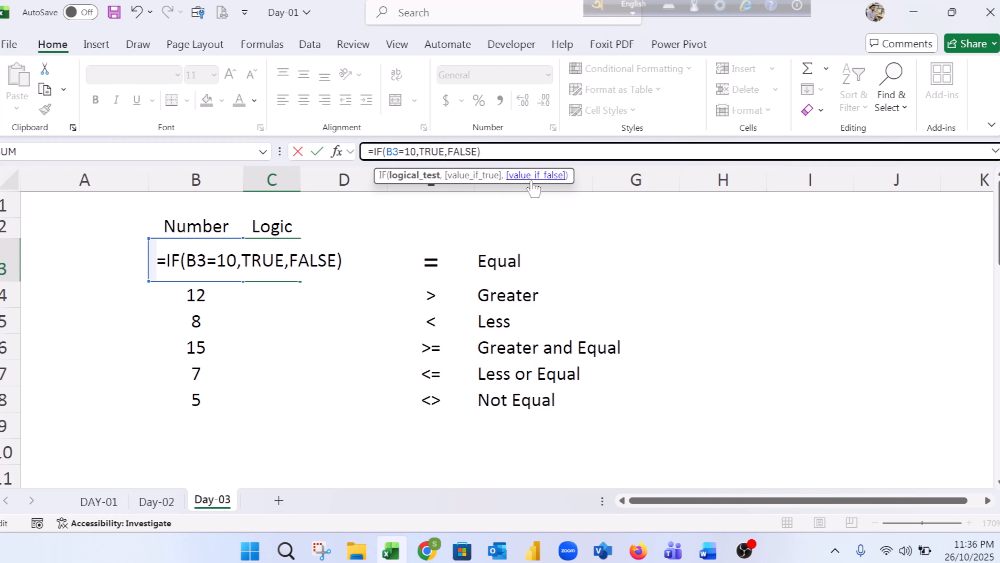
key(Return)
- Review the IF formula in C3 and test it by setting the number in B3 to 9
click(284, 258)
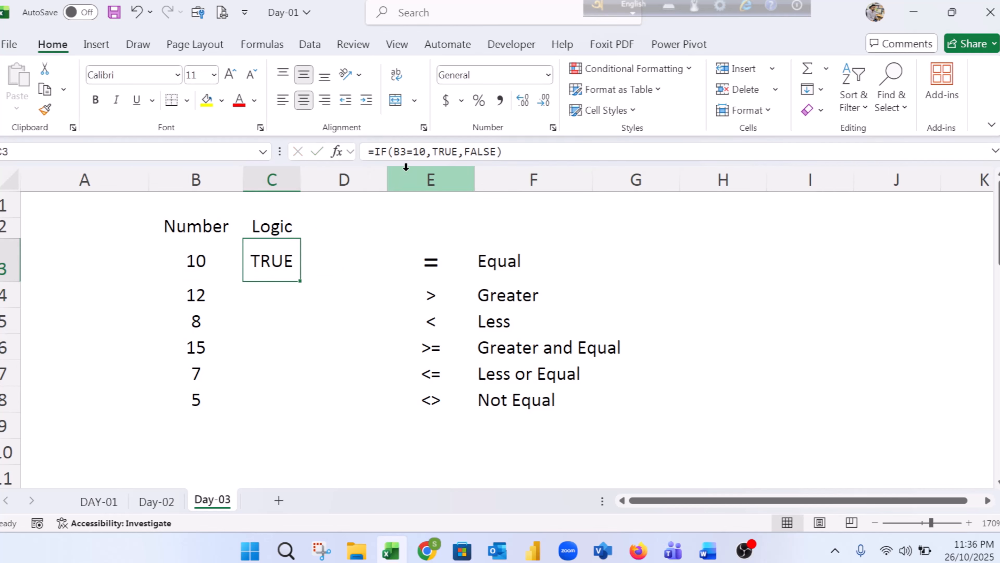
click(408, 152)
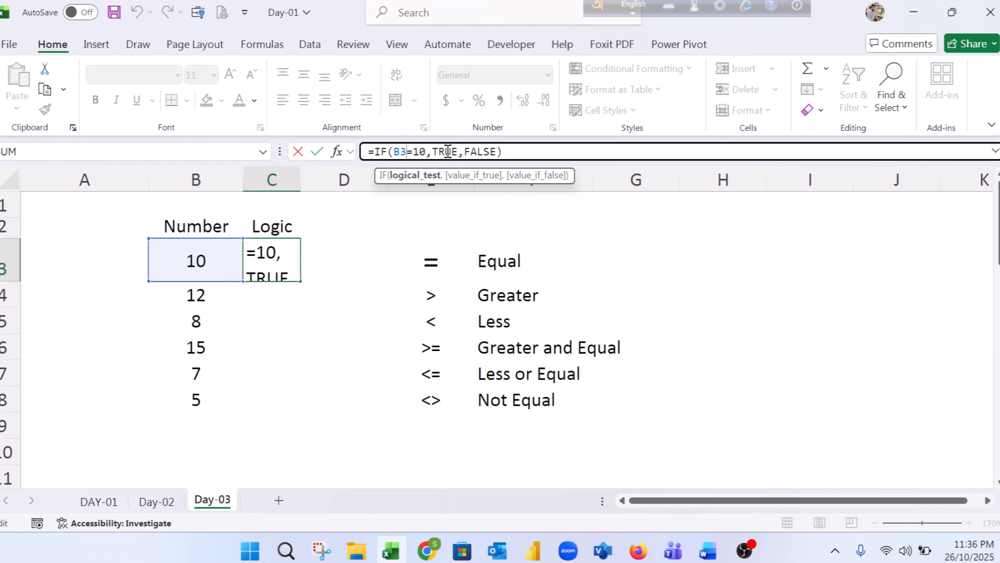
key(Return)
click(212, 249)
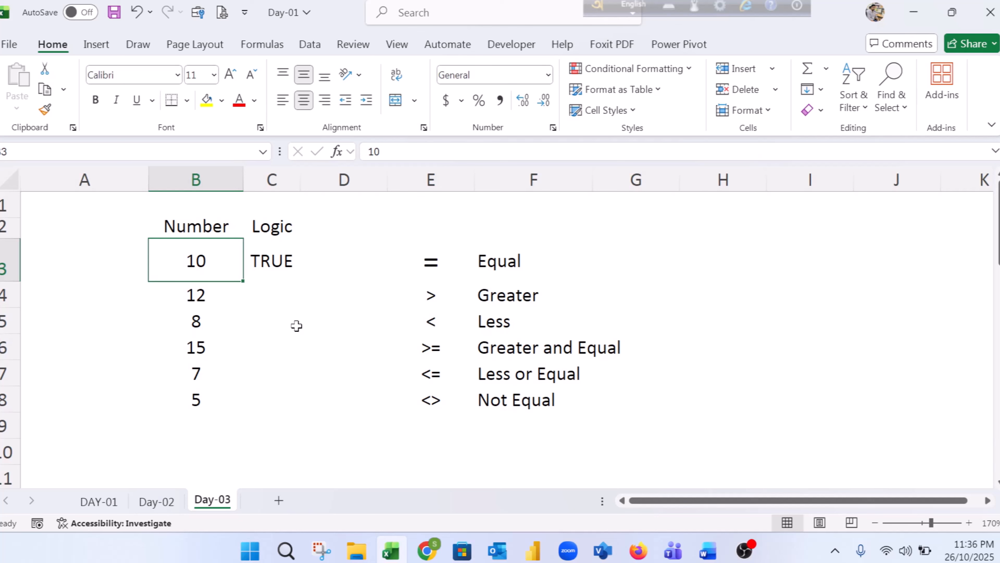
text(9)
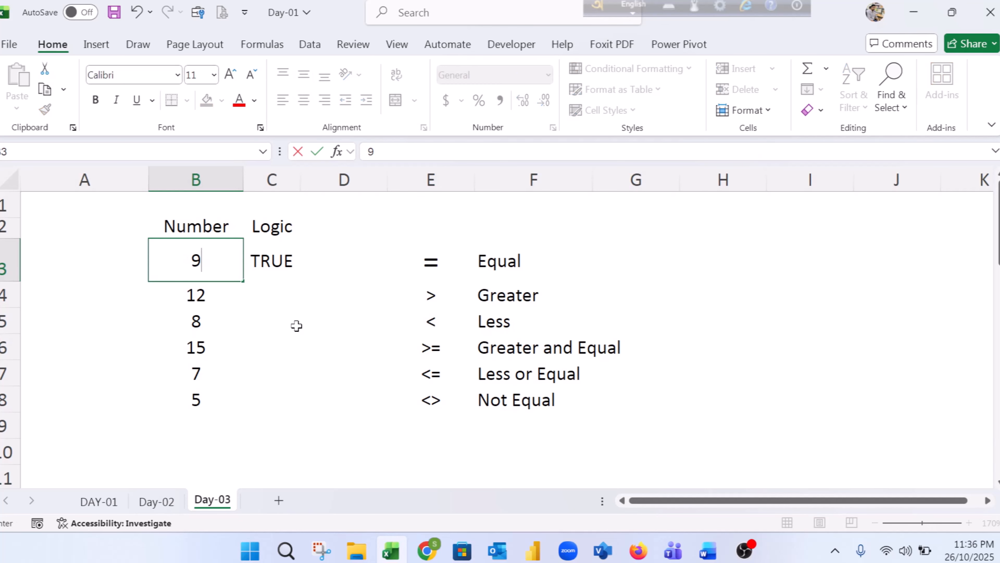
click(280, 260)
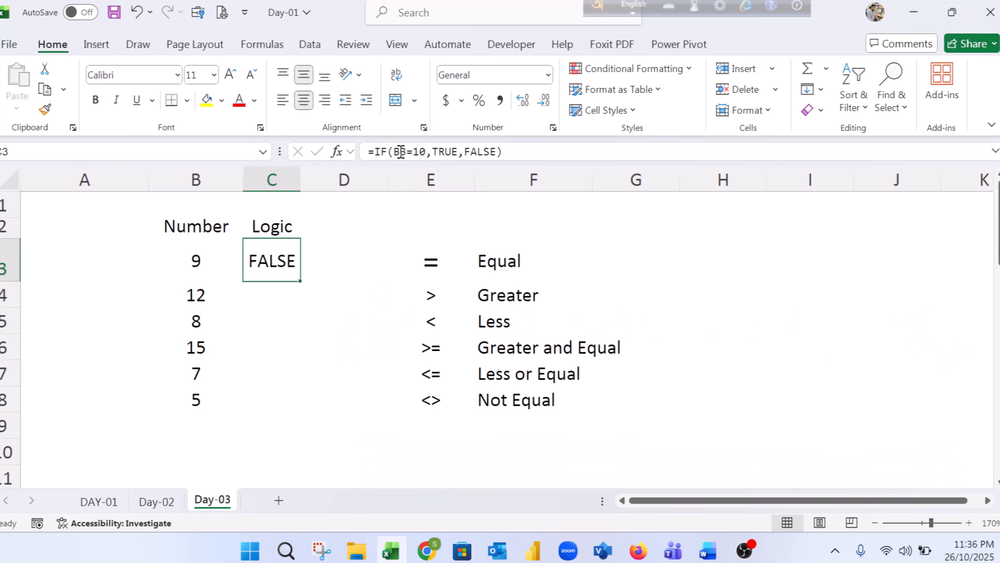
- Set B3 to 11 and check the formula result in C3
click(210, 254)
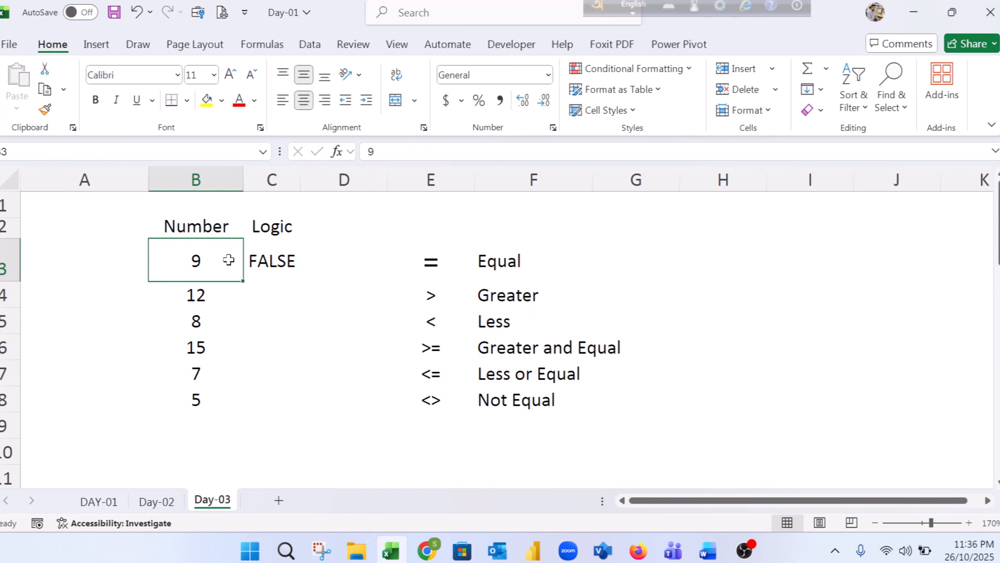
text(11)
click(270, 291)
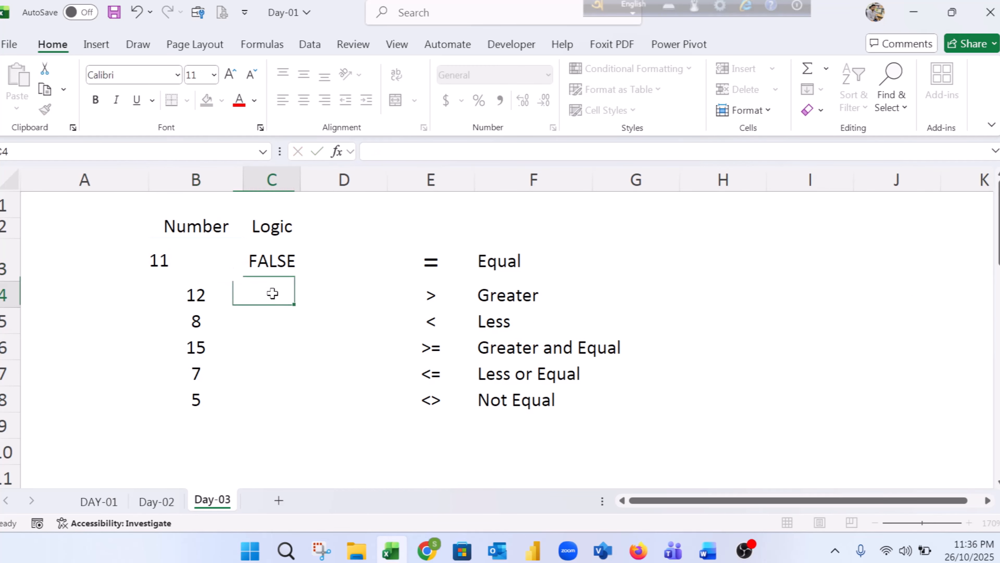
click(286, 261)
- Set the number in B3 to 10 and check the formula result in C3
click(186, 260)
text(10)
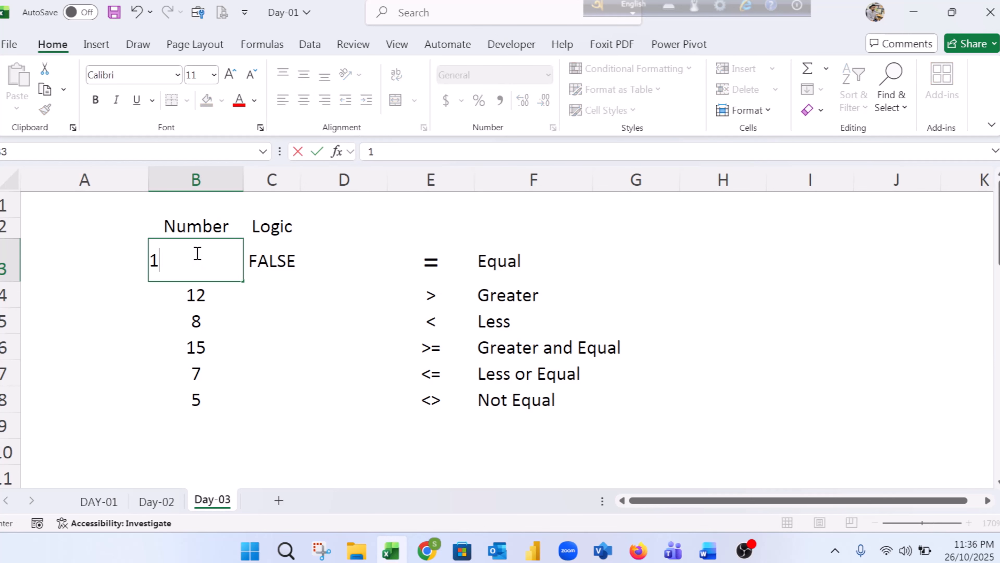
click(303, 296)
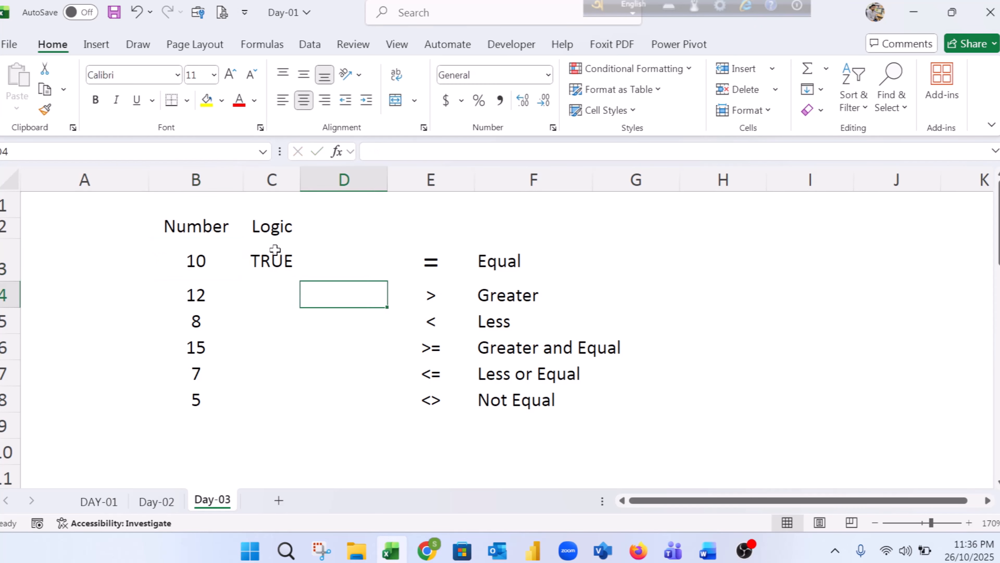
click(274, 252)
- Enter the formula =IF(B4>10,TRUE,FALSE) in C4 under Logic
click(262, 291)
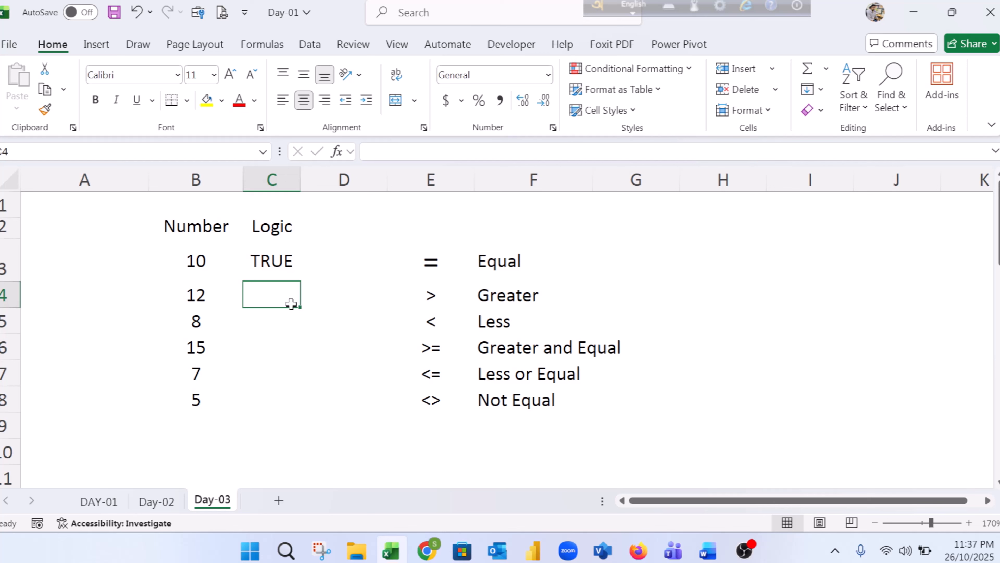
text(=i)
text(f)
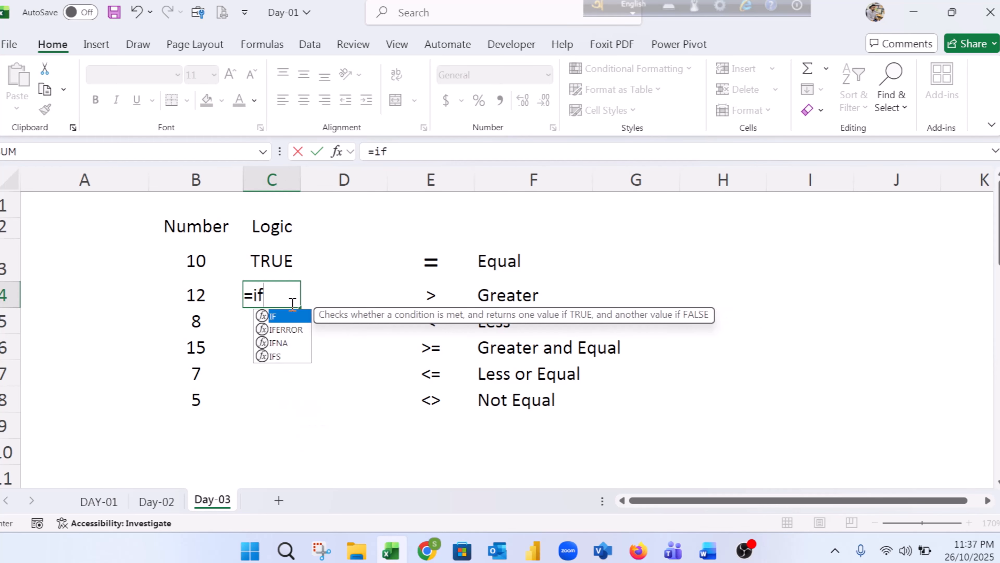
double_click(281, 318)
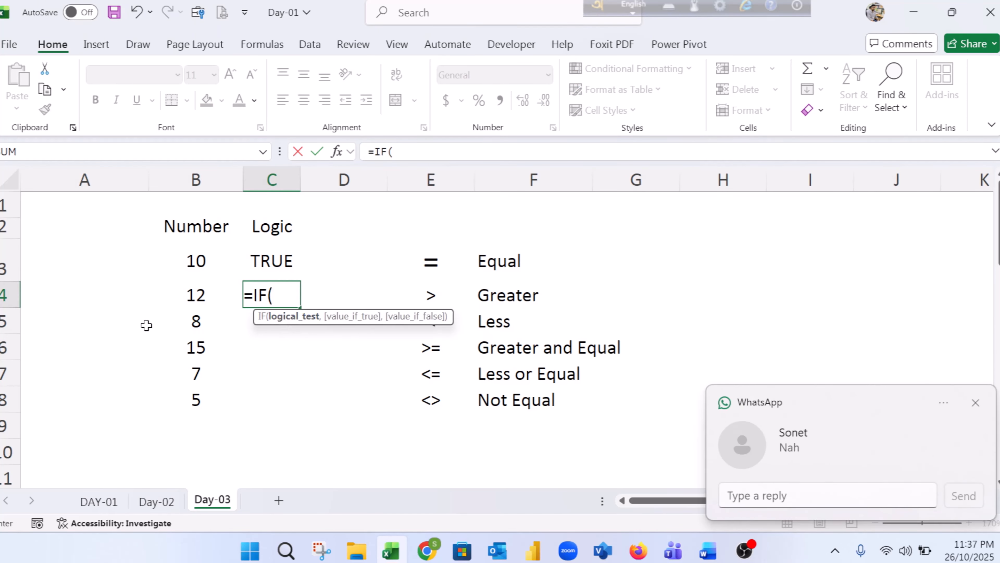
click(201, 292)
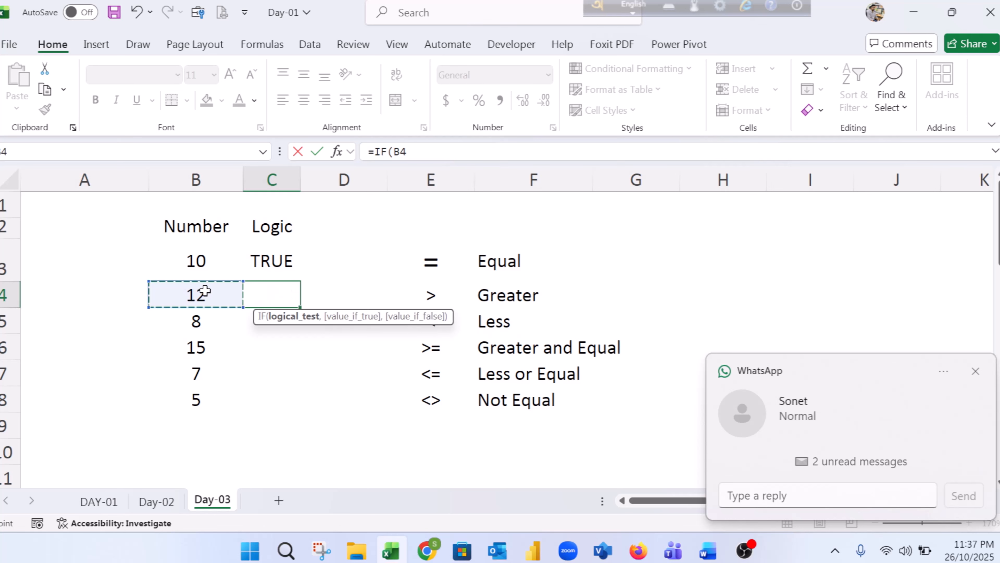
text(>10)
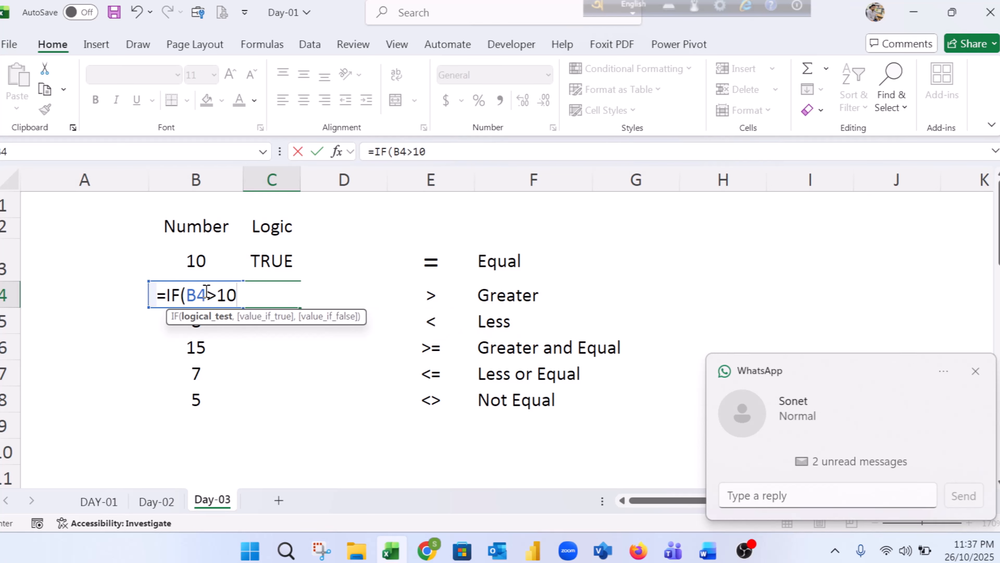
text(,TR)
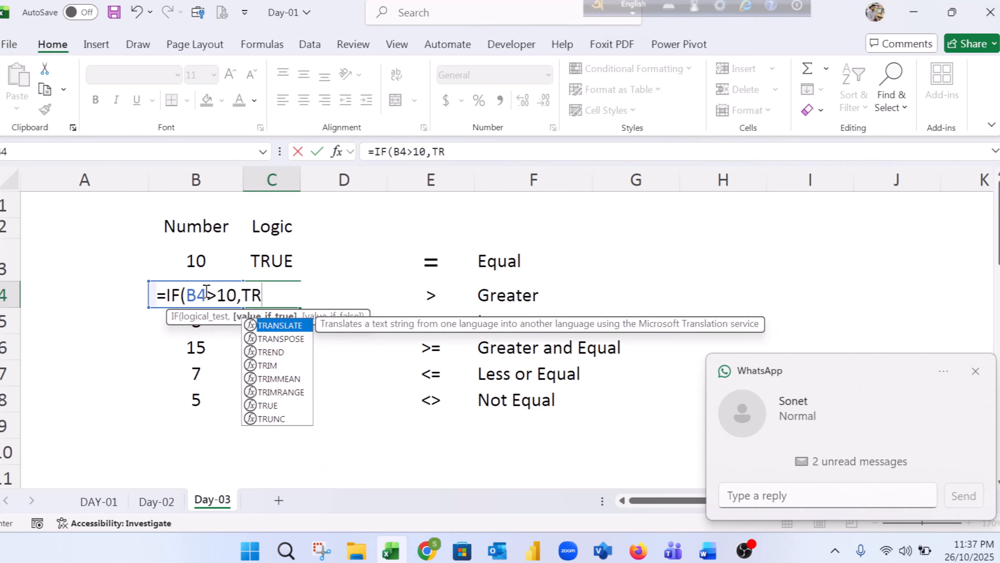
text(UE,)
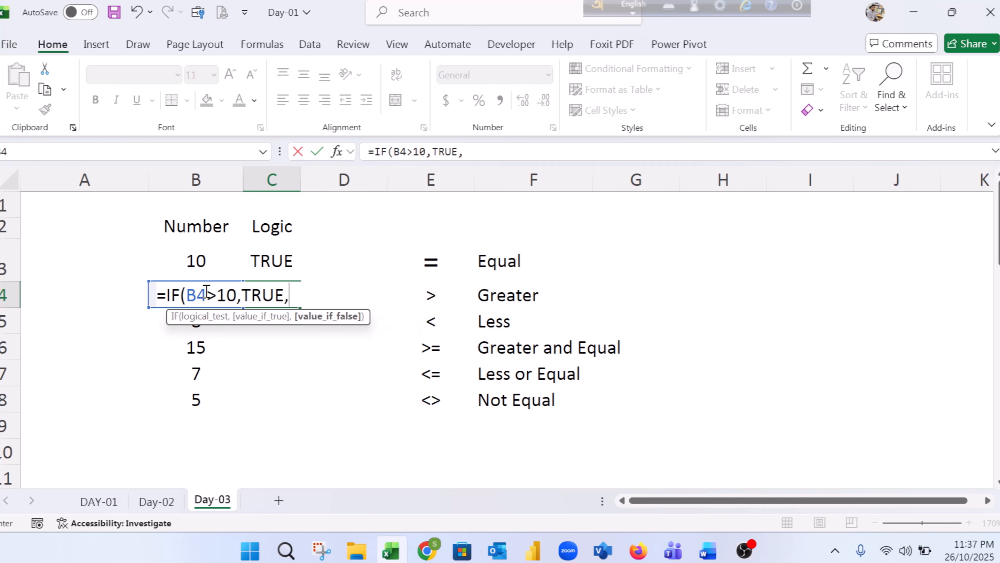
text(FALSE)
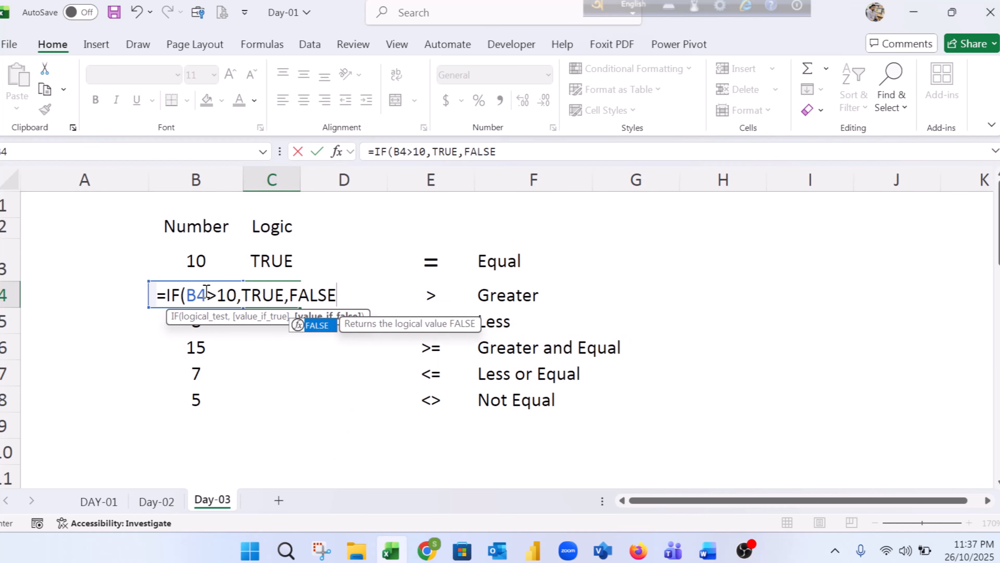
text())
key(Return)
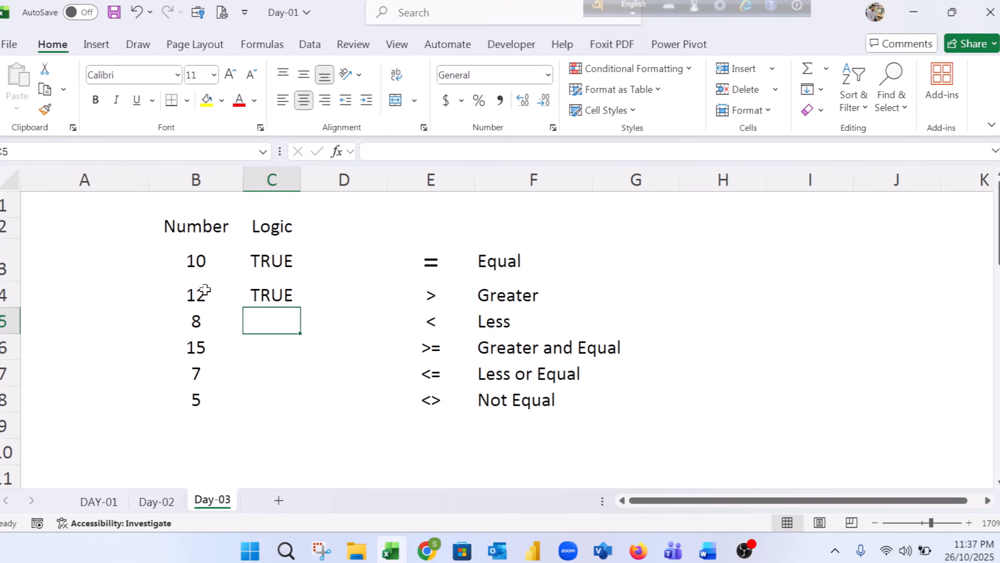
- Compare B4 with the IF formula in C4, and test the formula by setting B4 to 9
click(232, 296)
click(285, 303)
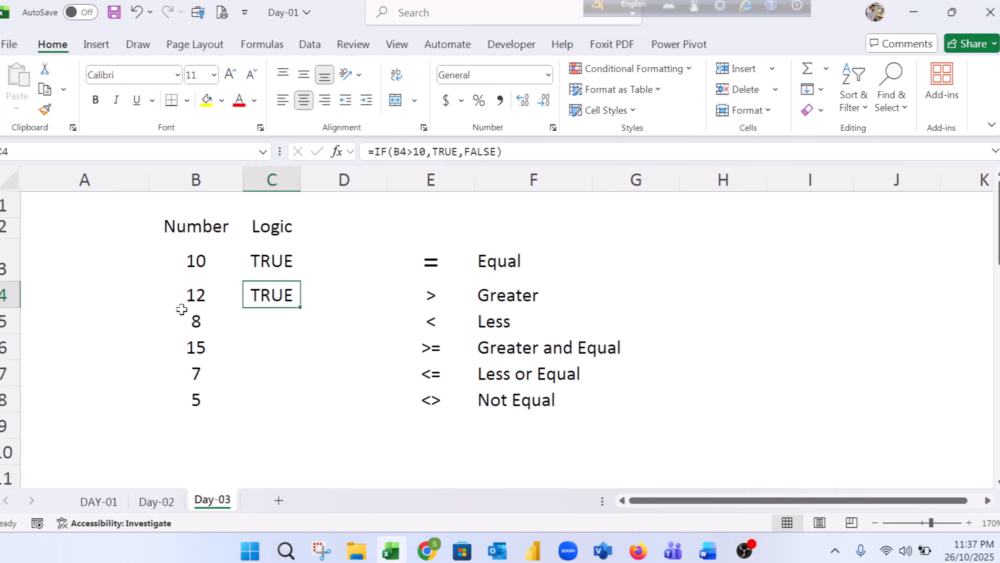
click(193, 291)
click(294, 300)
click(198, 296)
text(9)
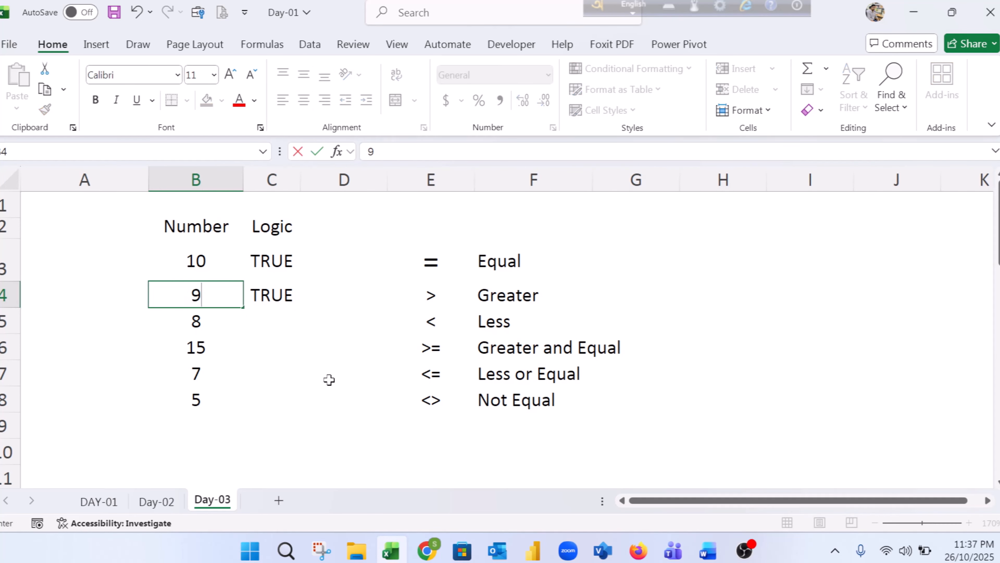
click(276, 302)
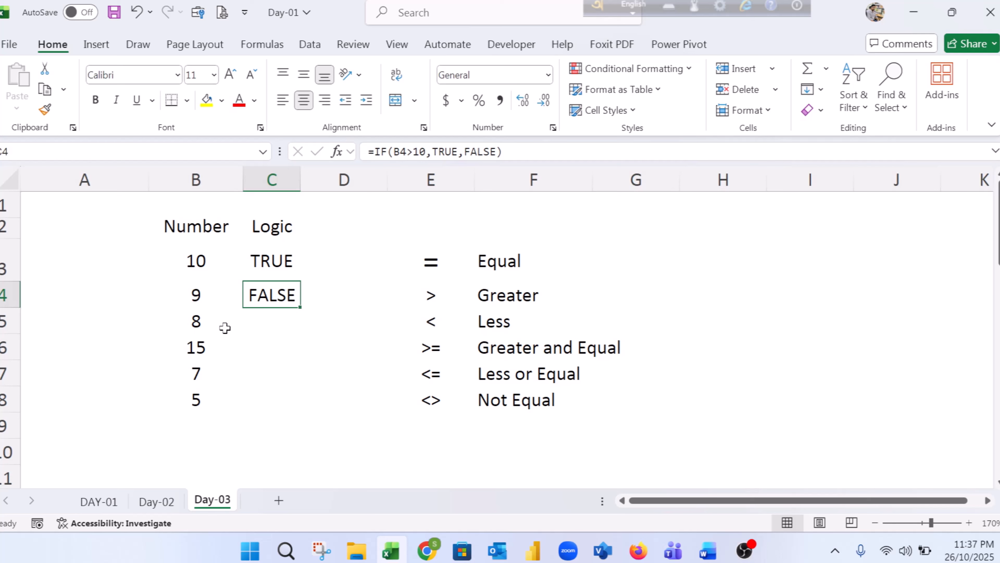
- Set B4 to 10 and check the C4 result against the greater-than condition in its formula
click(188, 294)
text(10)
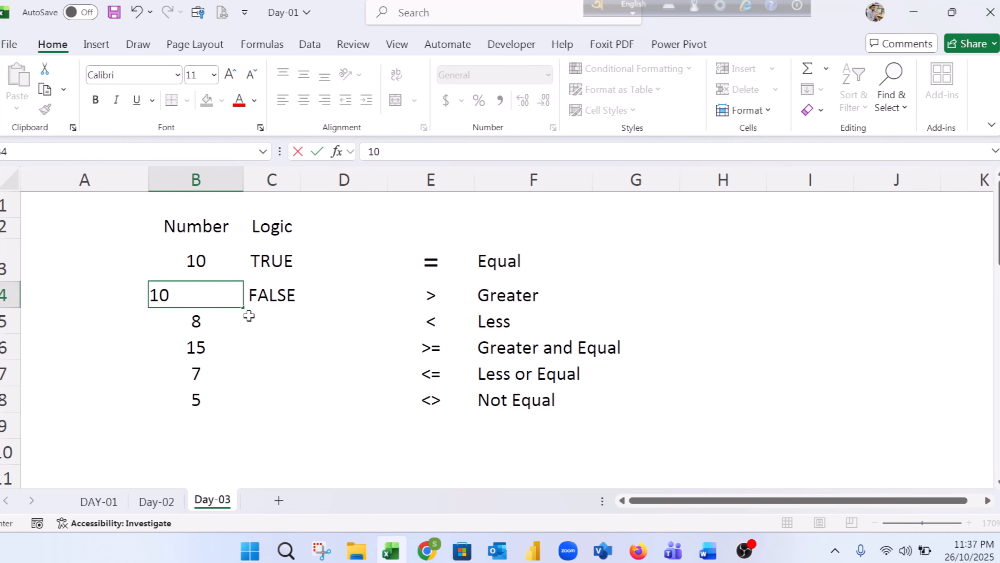
key(Return)
click(254, 293)
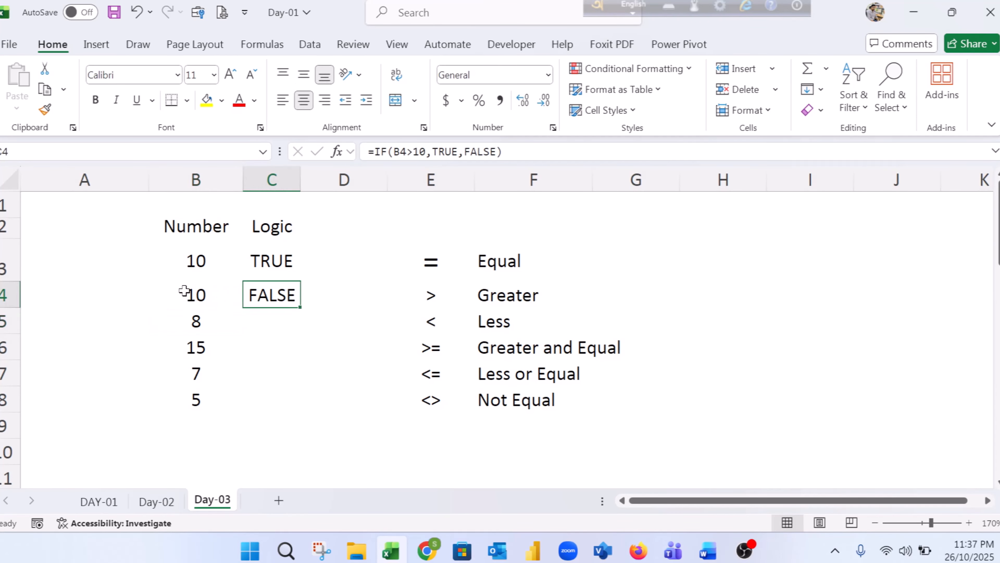
click(191, 294)
click(271, 288)
drag(426, 151, 417, 152)
key(Return)
- Test the C4 formula with two larger numbers in B4, first 12 and finally 20
click(221, 299)
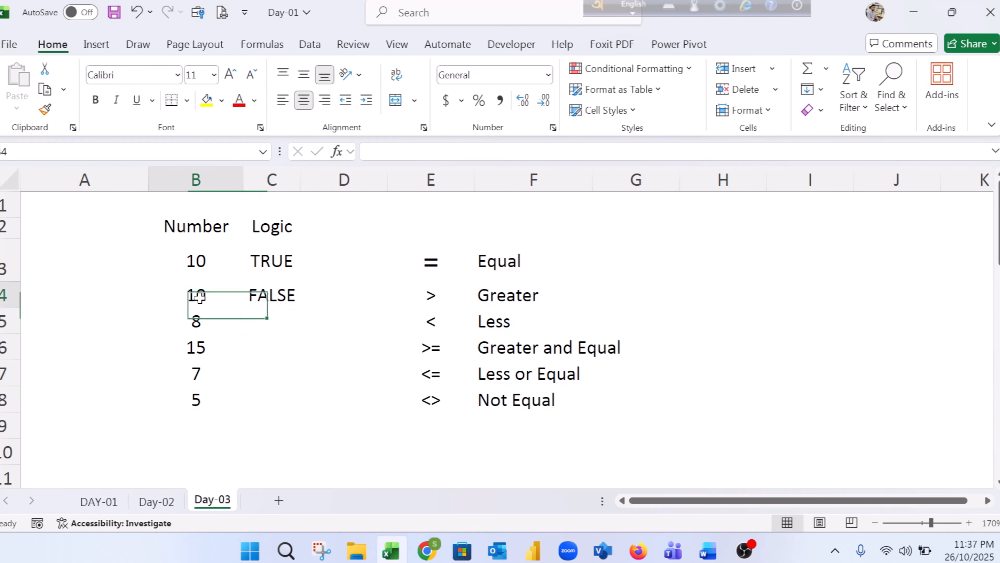
text(12)
click(269, 293)
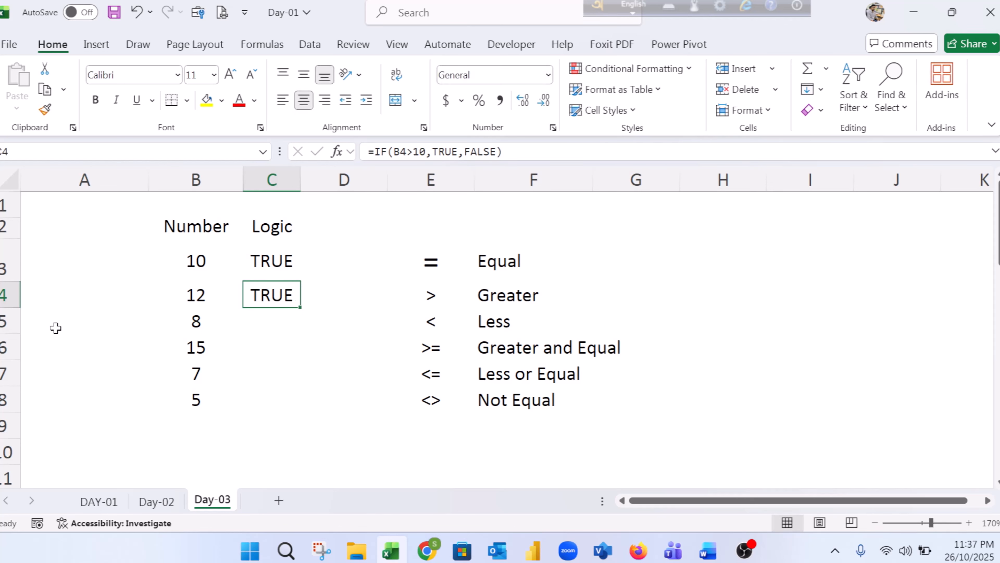
click(199, 293)
text(20)
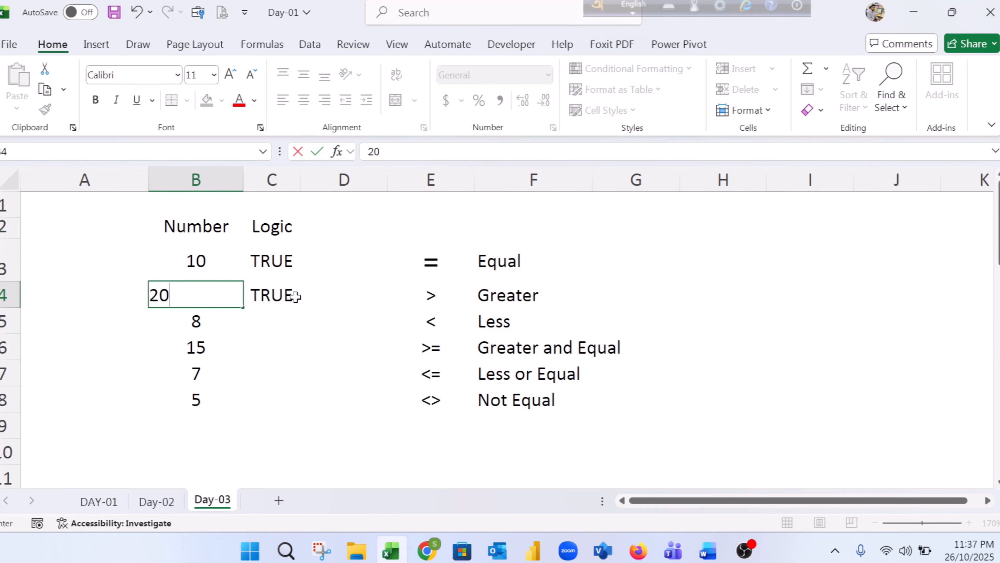
click(286, 293)
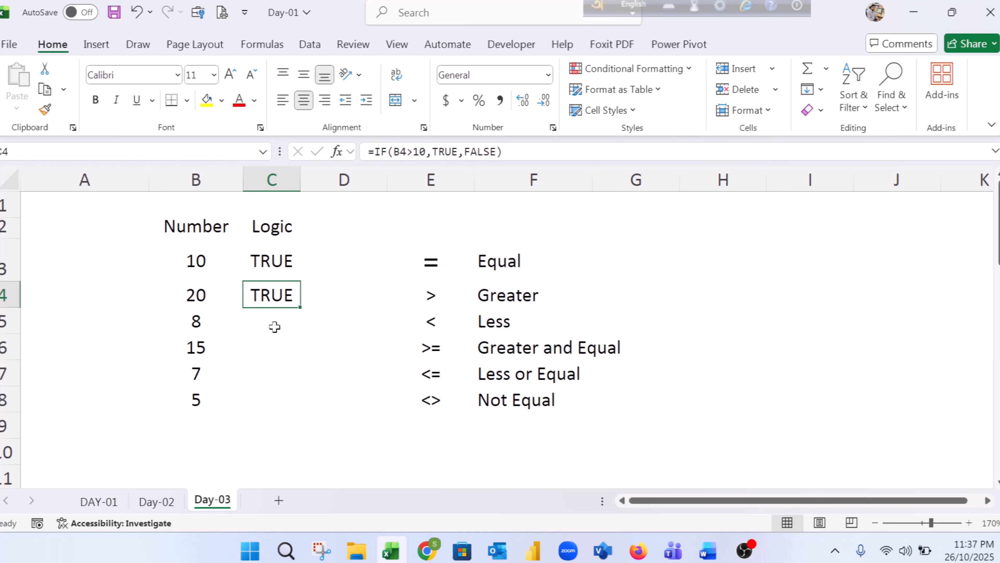
- Enter the formula =IF(B5<10,TRUE,FALSE) in C5 under Logic
click(264, 320)
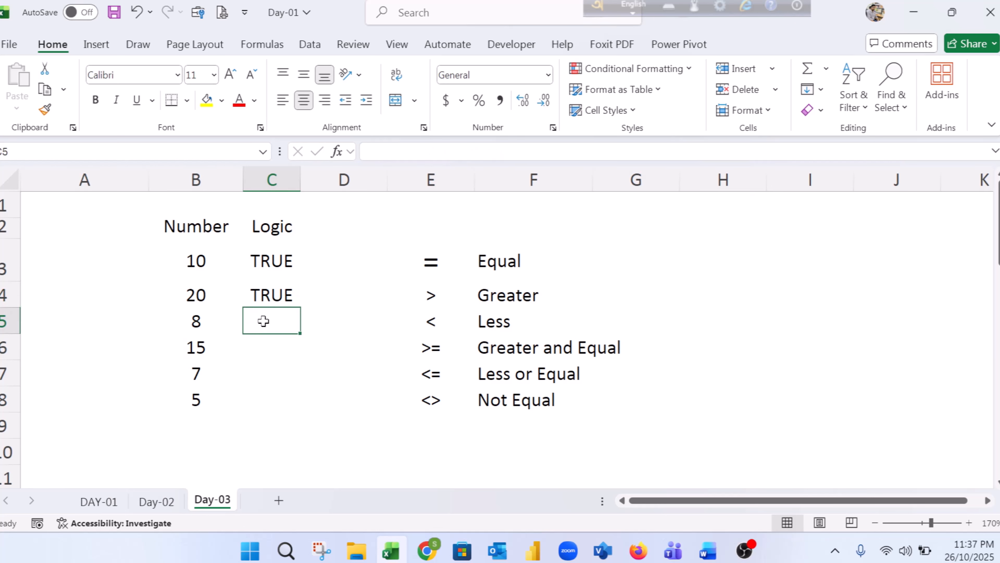
text(=if)
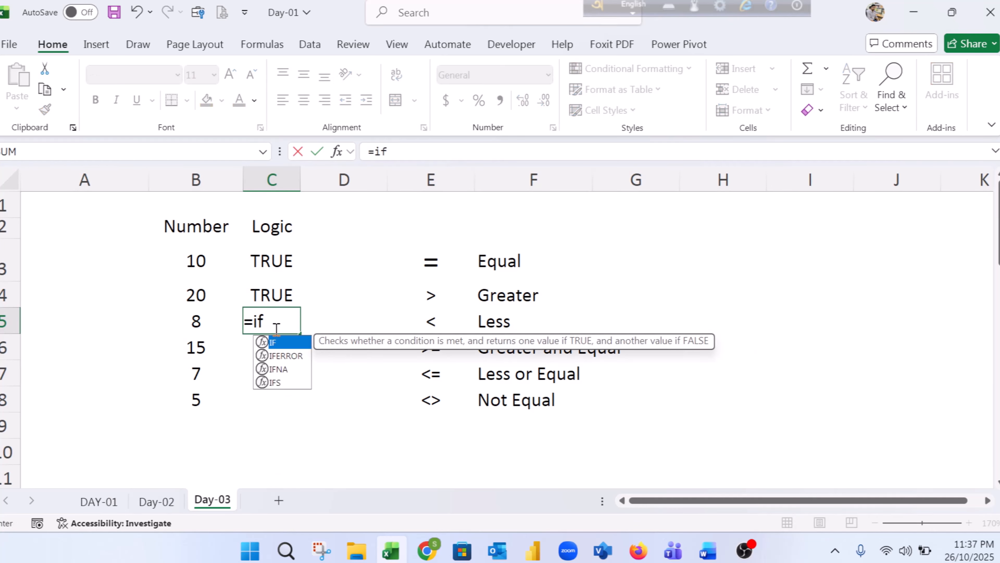
key(Tab)
click(196, 319)
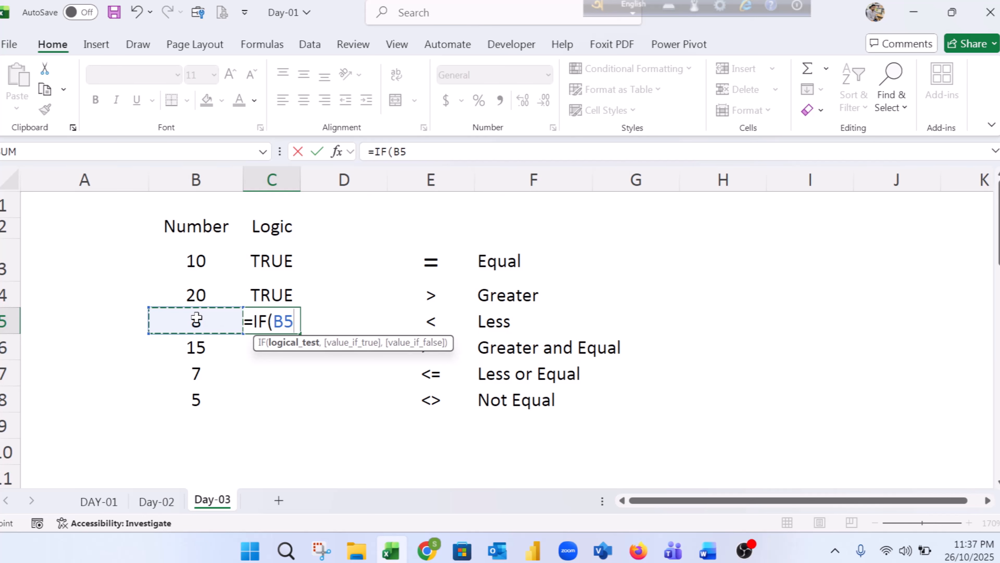
text(<10)
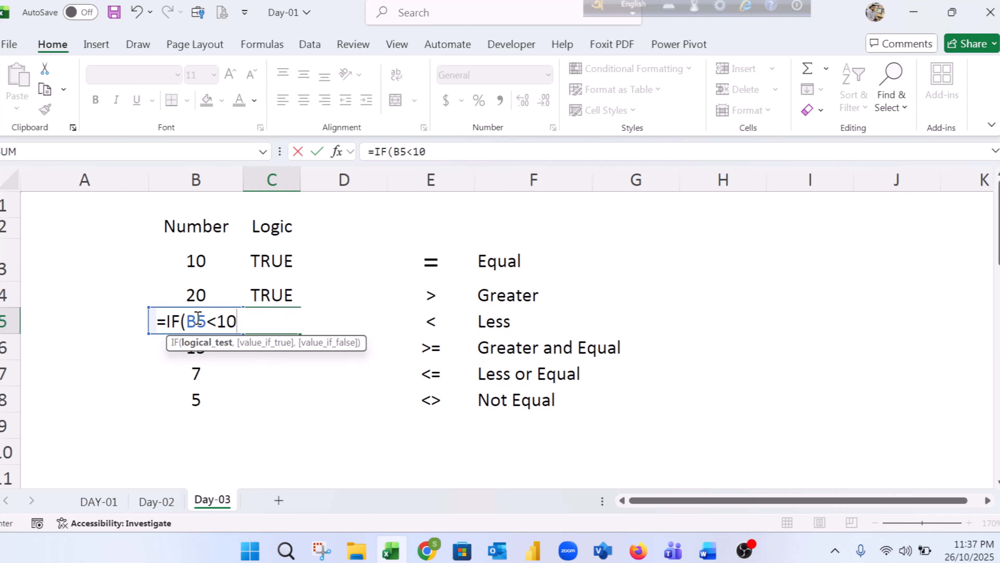
text(,)
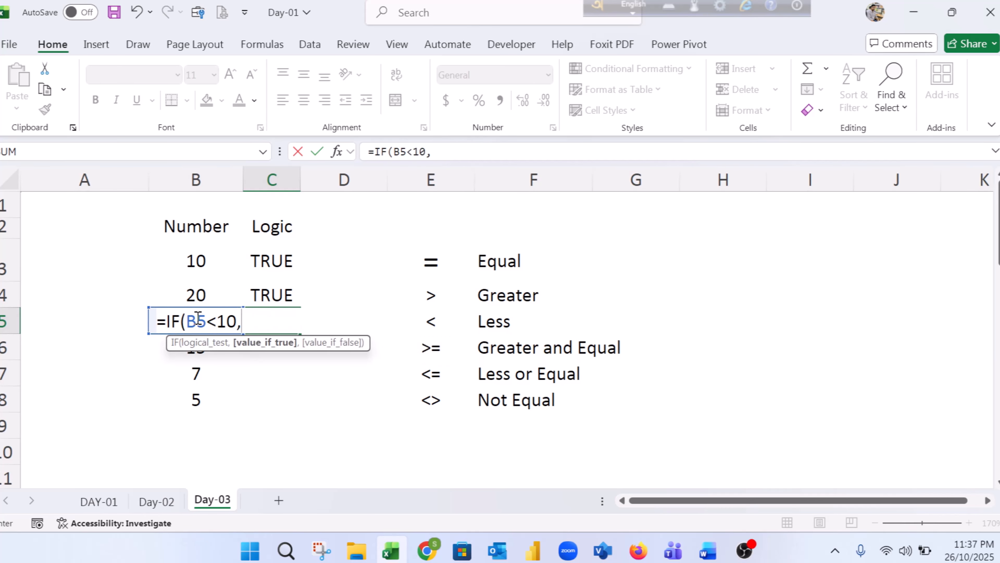
text(TRE)
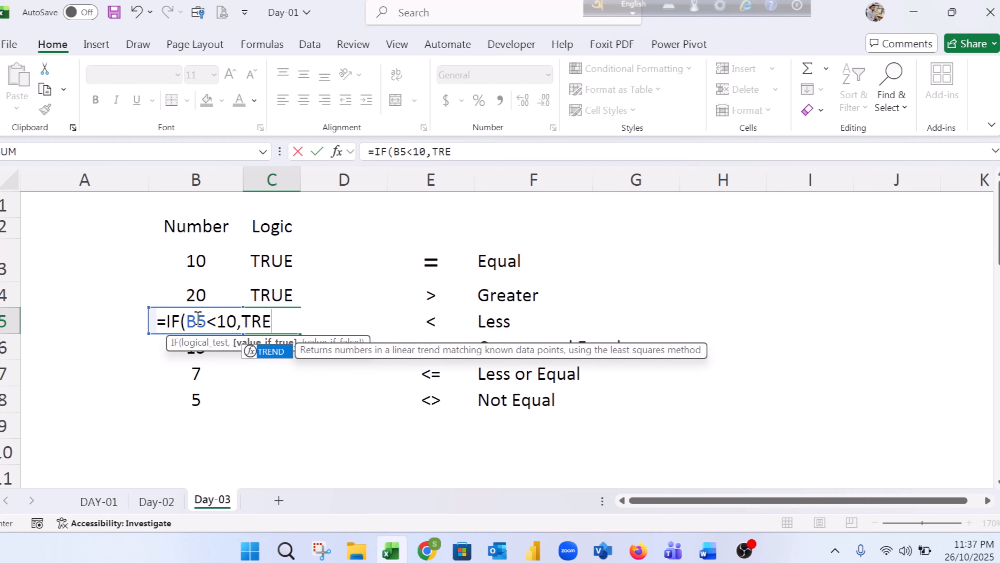
key(BackSpace)
text(UE,)
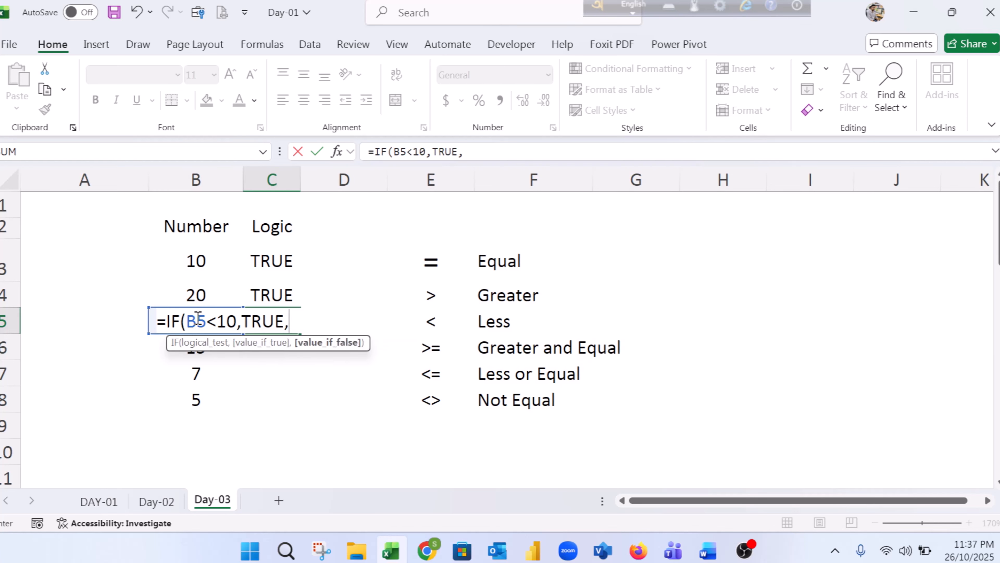
text(FALS)
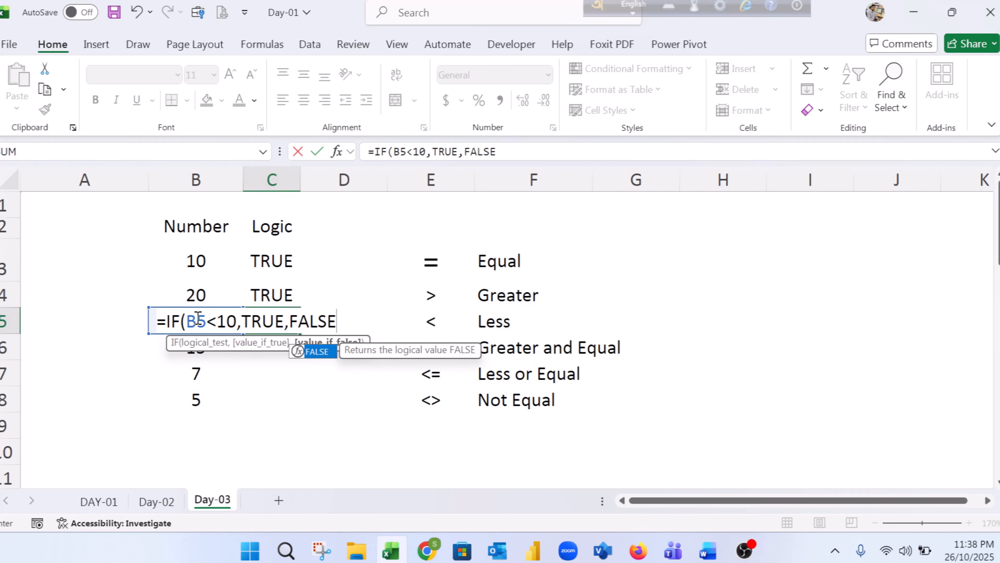
text(E)
key(Return)
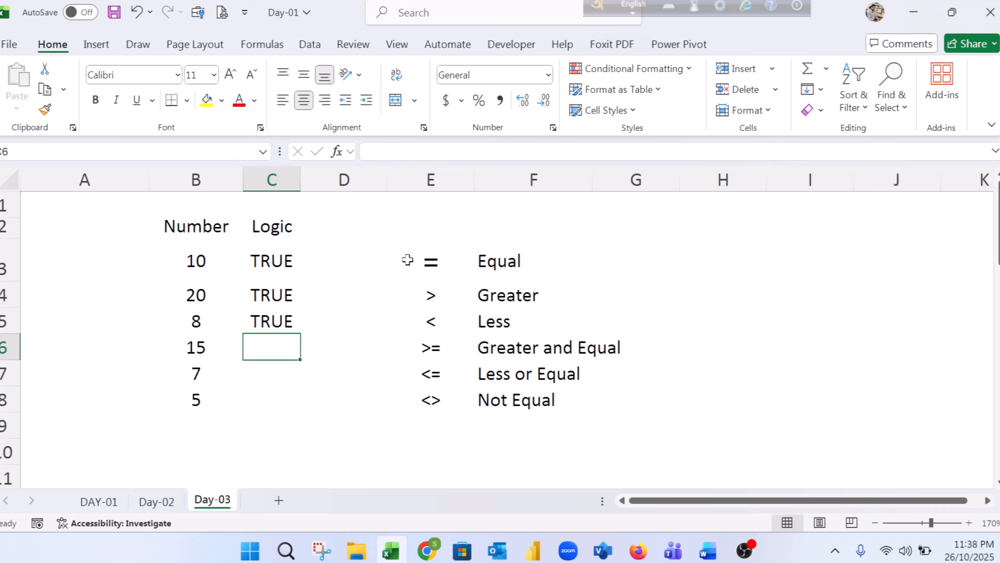
- Review the C5 formula against the number in B5, and test it by setting B5 to 10
click(246, 320)
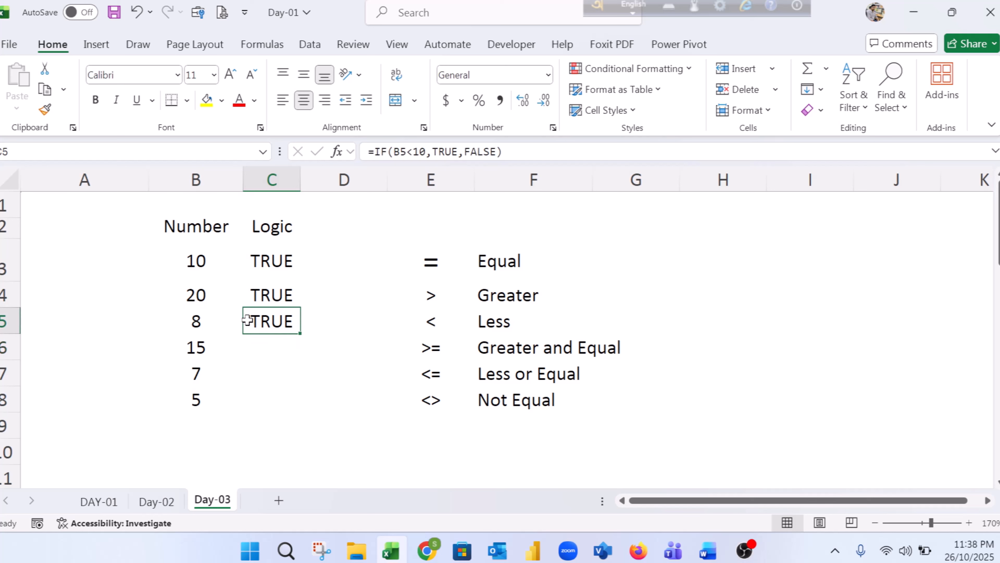
click(196, 321)
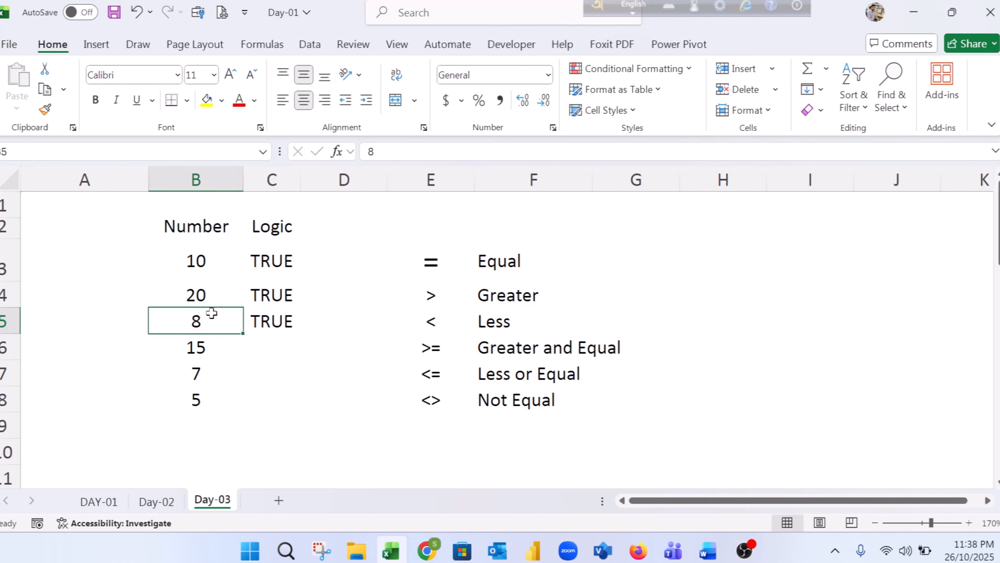
click(254, 320)
click(188, 322)
click(278, 320)
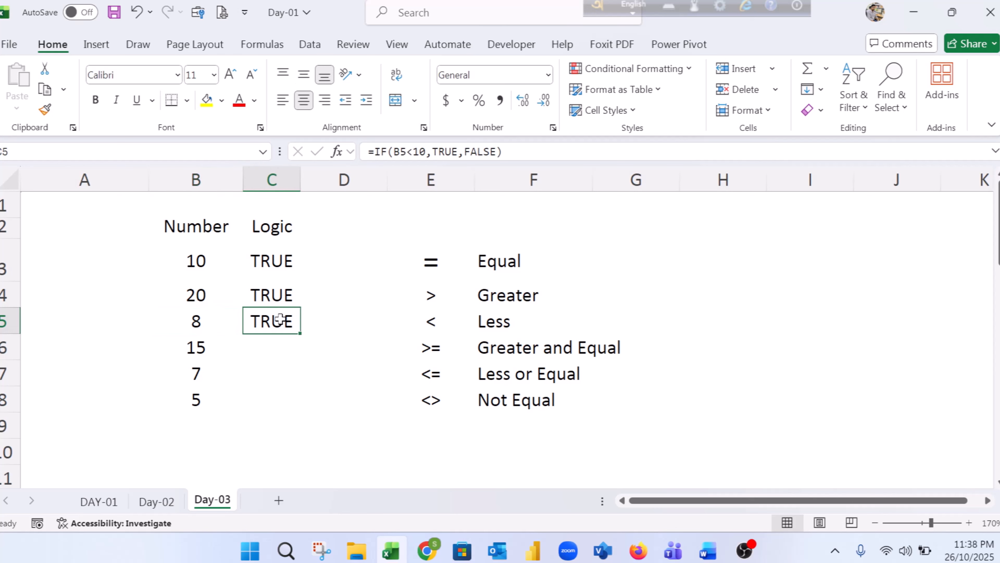
click(196, 325)
text(10)
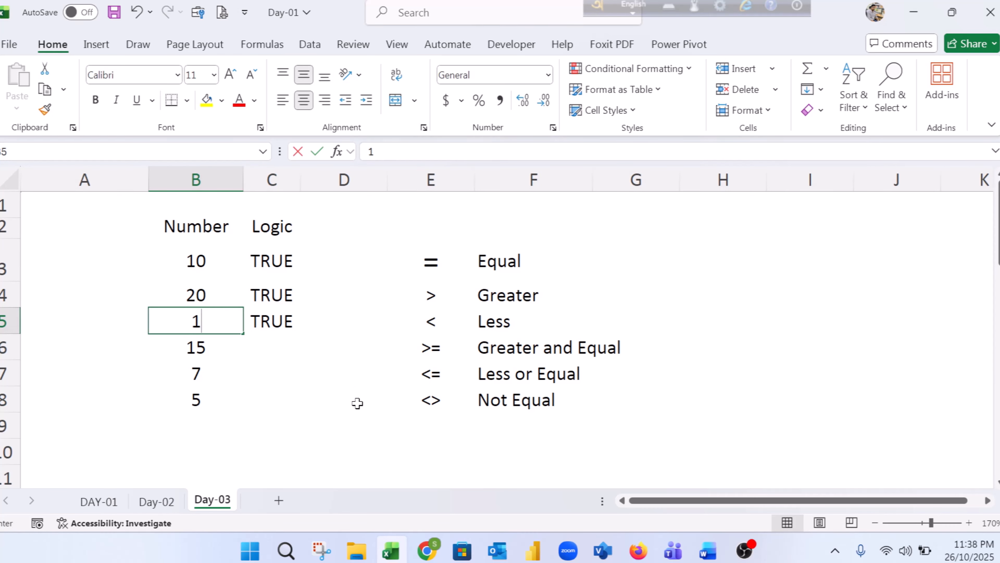
click(270, 320)
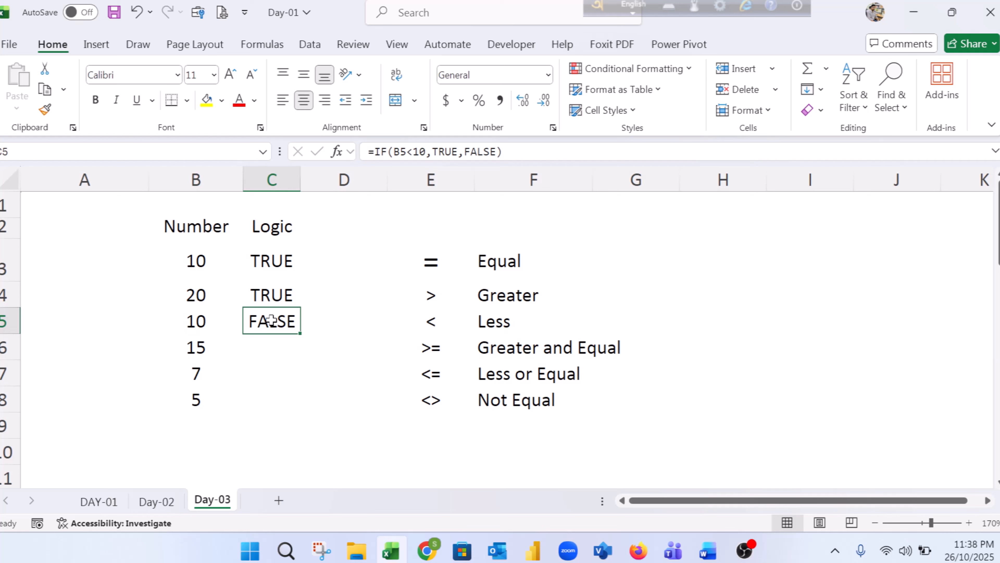
click(188, 326)
click(273, 318)
click(205, 318)
click(286, 320)
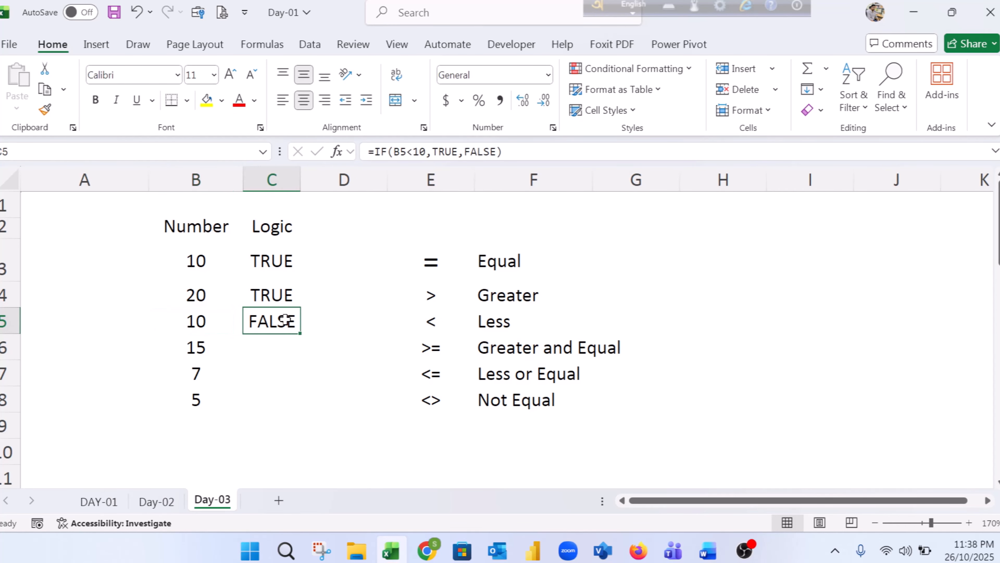
- Test the C5 less-than formula with two other numbers in B5, first 12 and finally 7
click(205, 319)
click(271, 320)
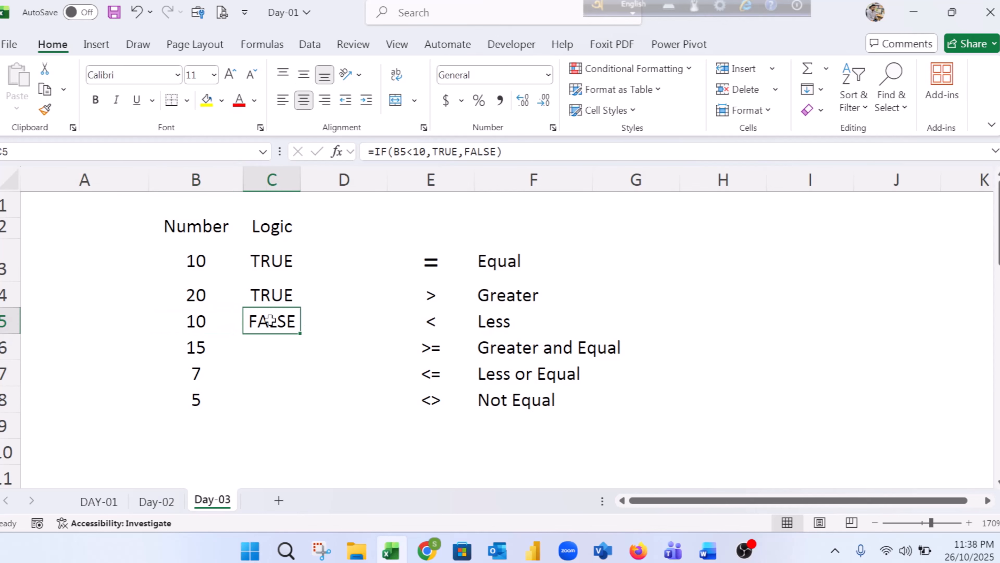
click(196, 315)
text(12)
click(261, 369)
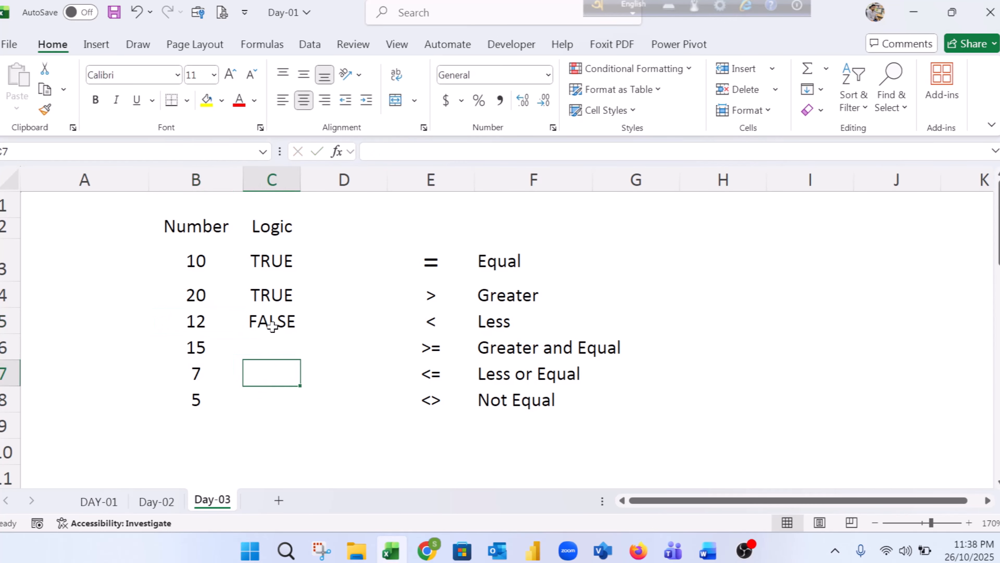
click(271, 320)
click(216, 322)
text(7)
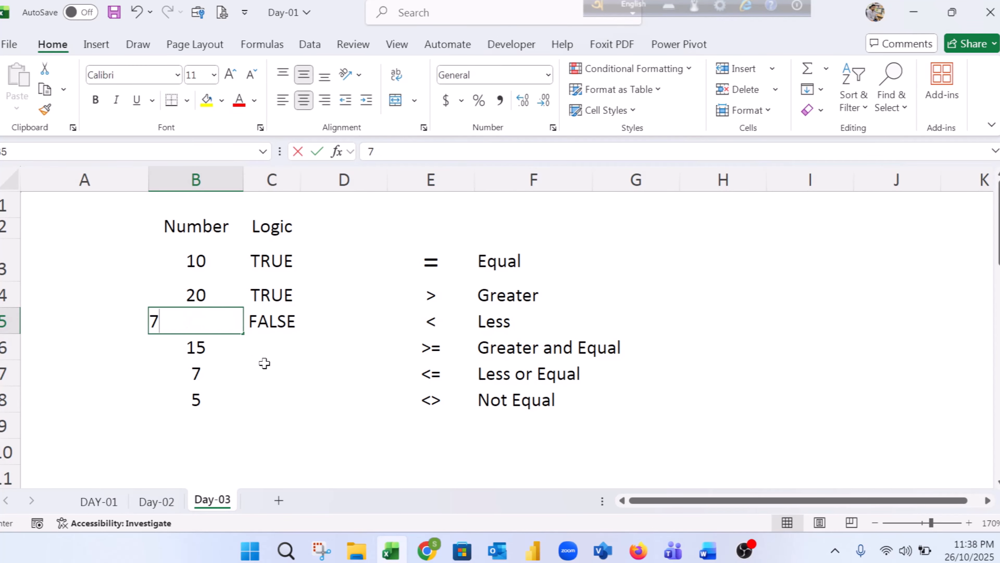
click(272, 321)
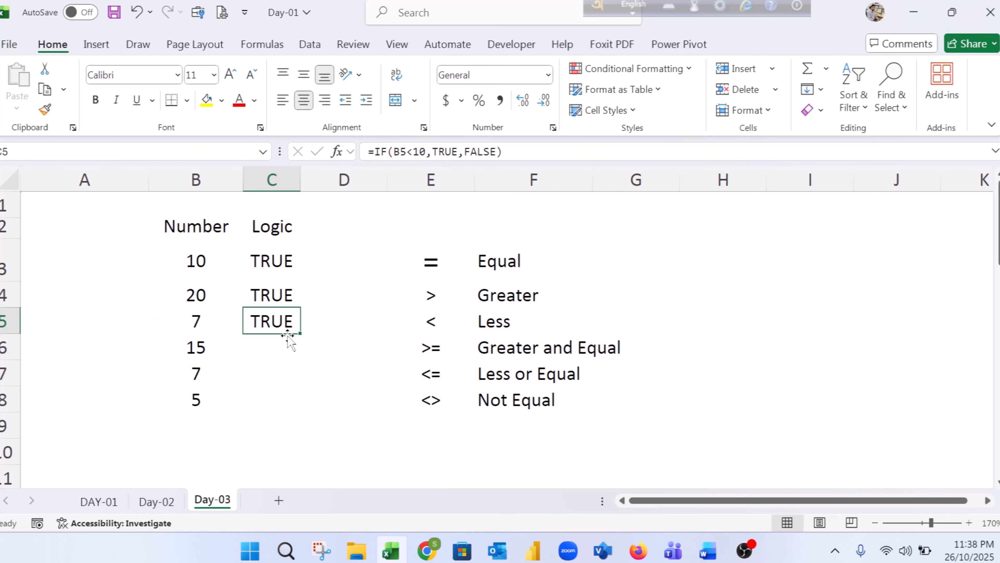
- Enter the formula =IF(B6>=10,TRUE,FALSE) in C6 under Logic
click(277, 347)
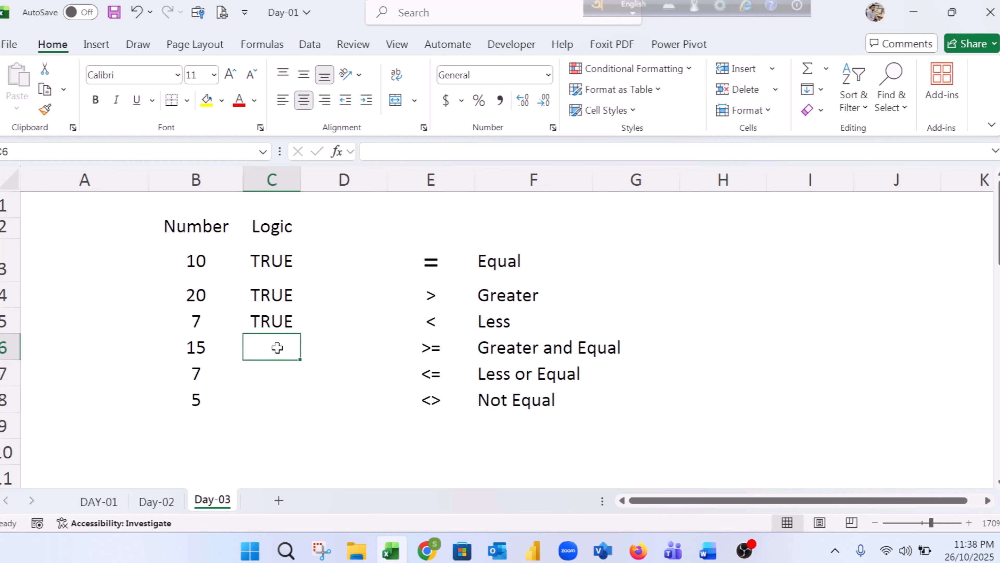
text(=if)
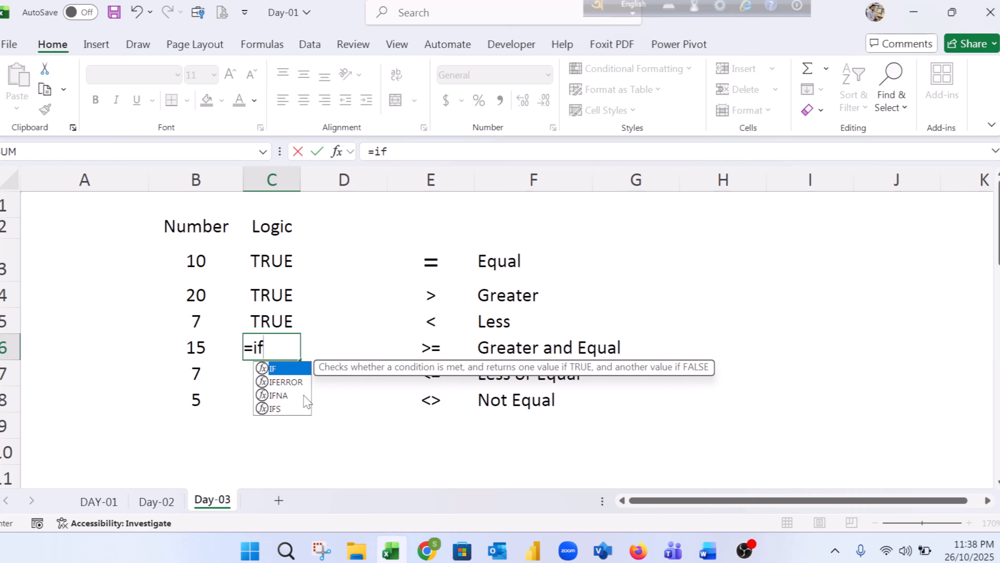
double_click(280, 368)
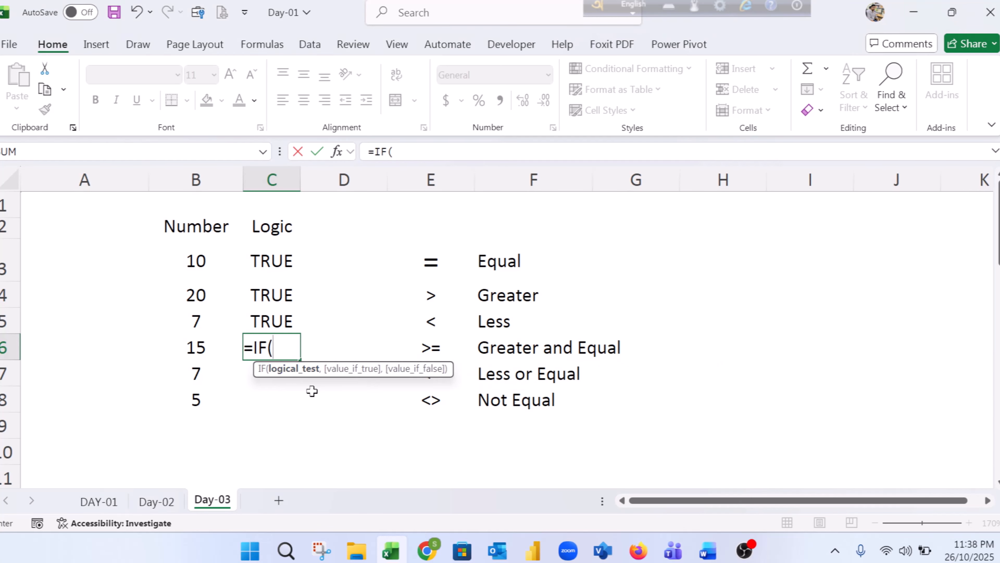
click(191, 348)
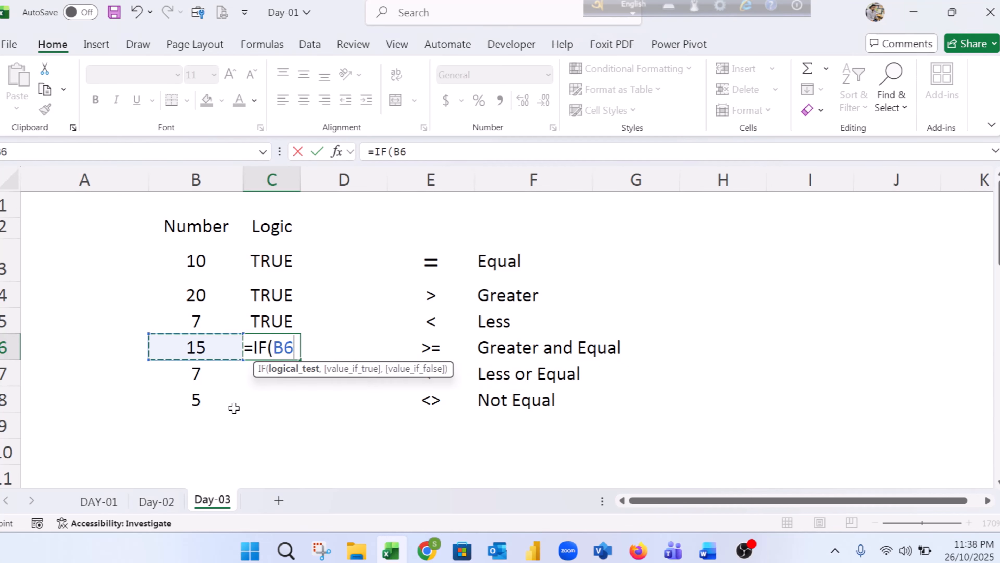
text(>)
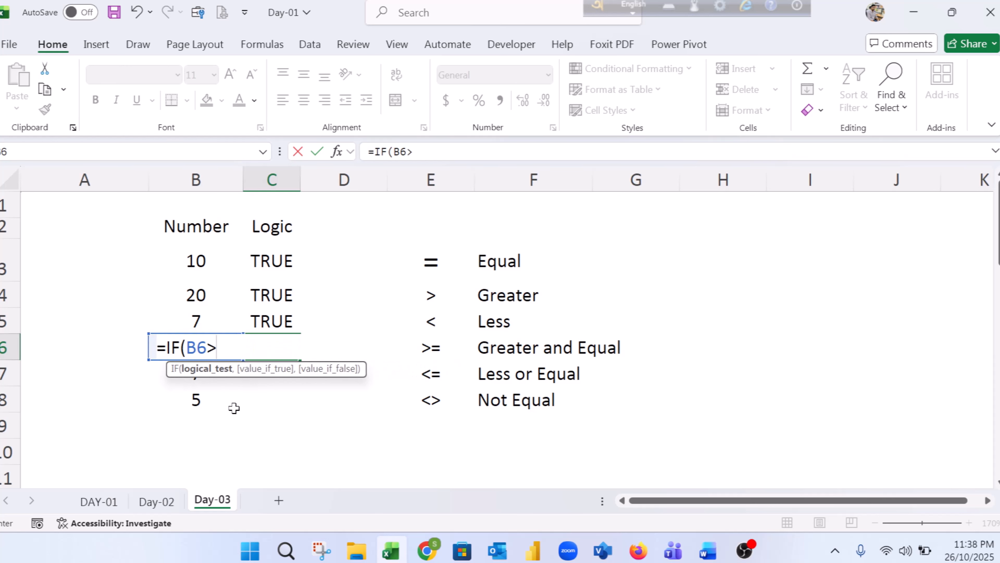
text(=10,True)
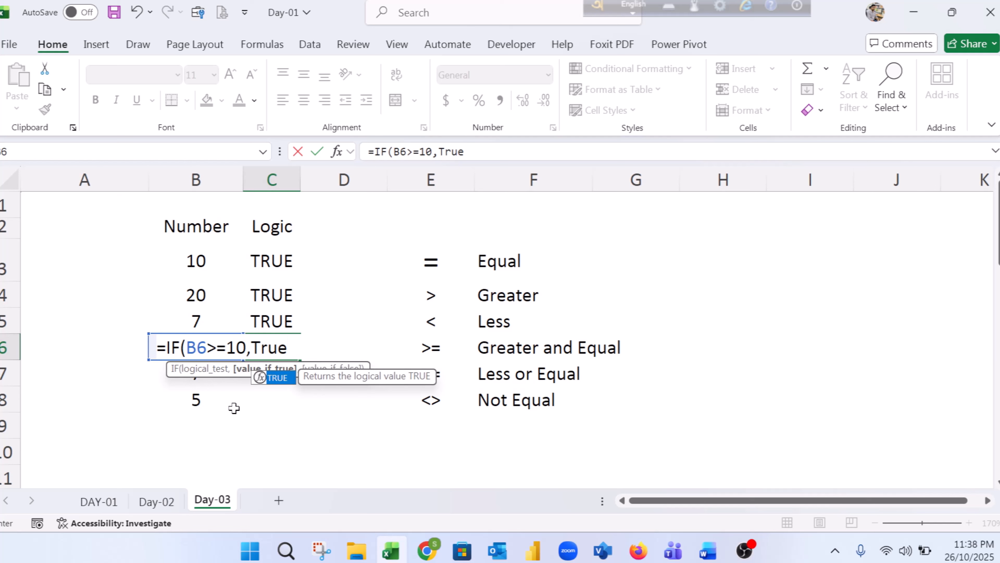
double_click(278, 381)
text(,F)
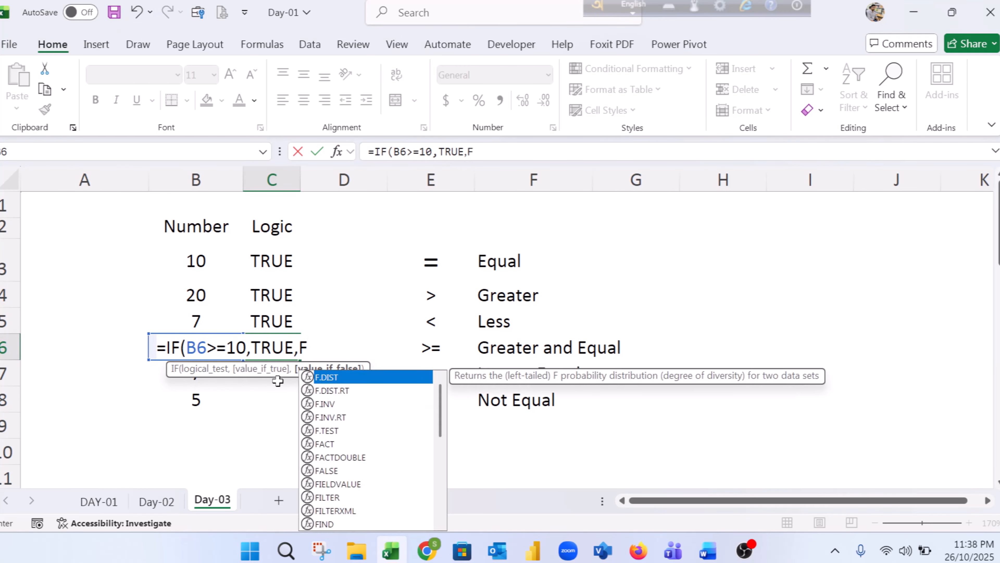
text(ALSE)
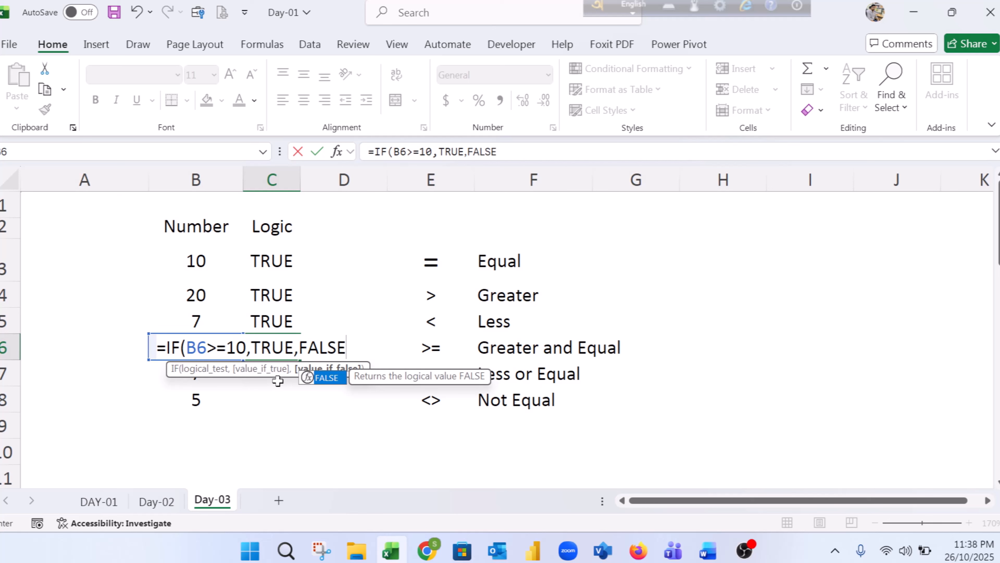
text())
key(Return)
- Compare the number in B6 with the greater-or-equal condition of the C6 formula and its result
click(208, 342)
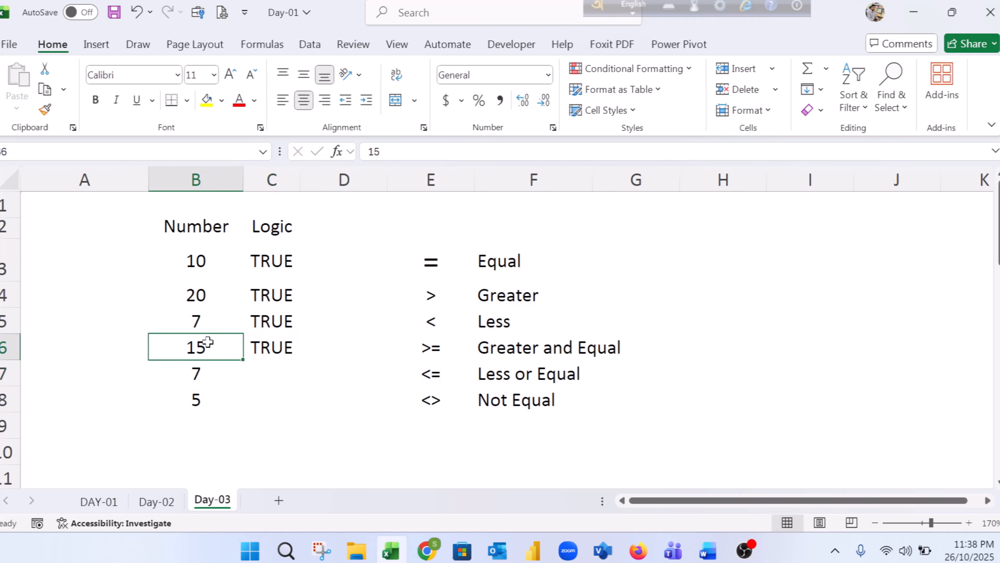
click(274, 344)
click(198, 350)
click(258, 348)
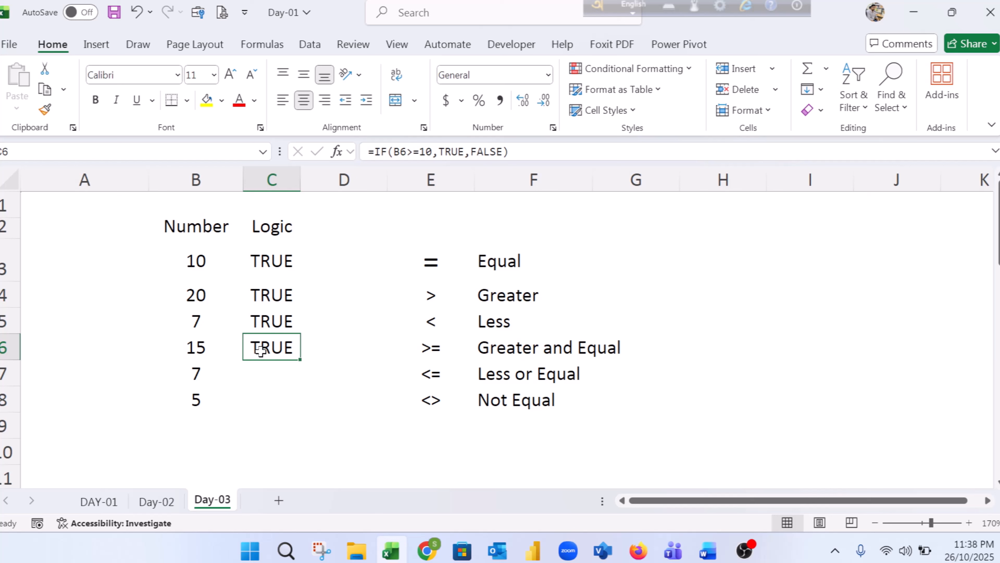
click(201, 342)
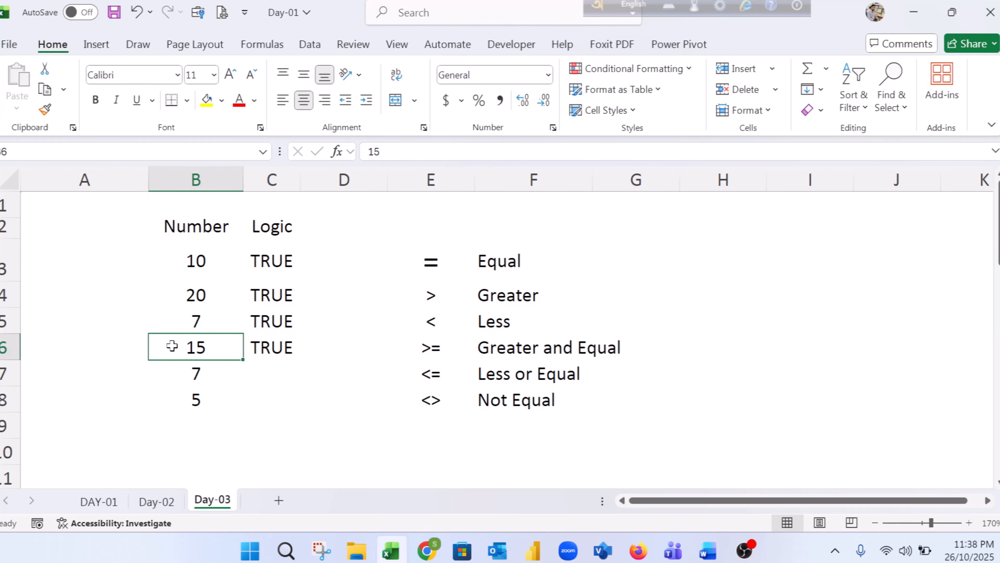
click(272, 347)
- Test the C6 formula by setting B6 first to 10 and finally to 9, checking the result each time
click(184, 349)
text(10)
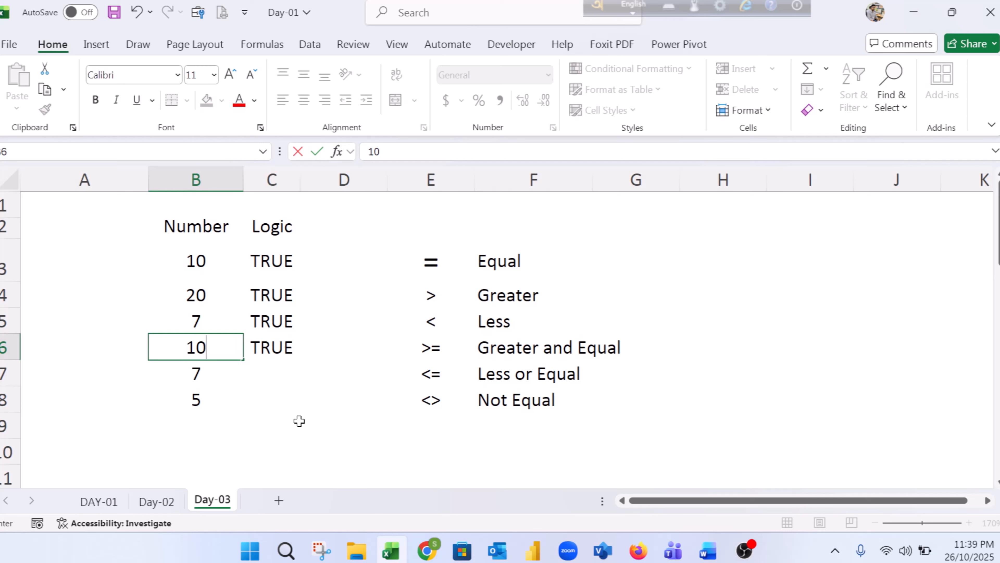
key(Return)
click(281, 346)
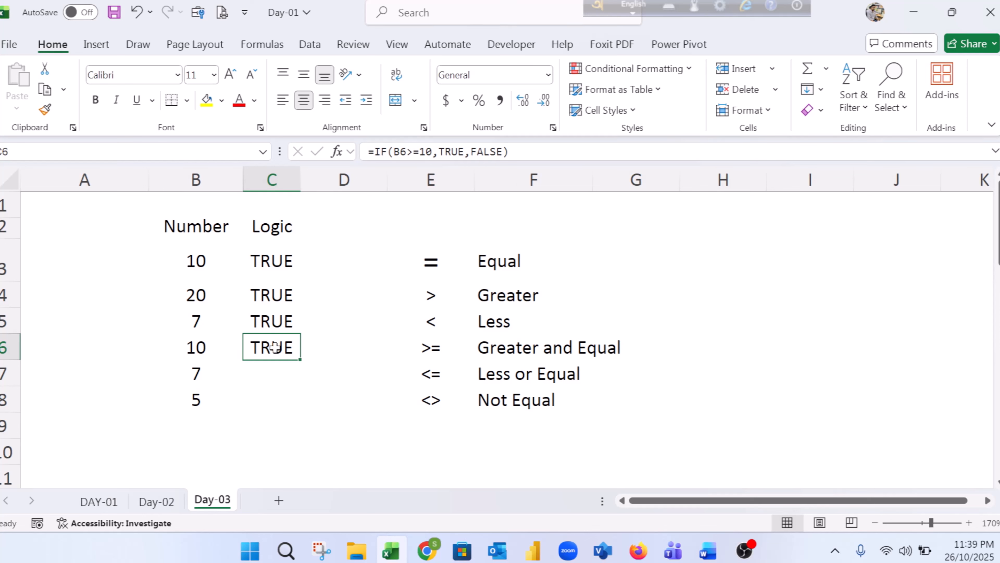
click(205, 346)
text(9)
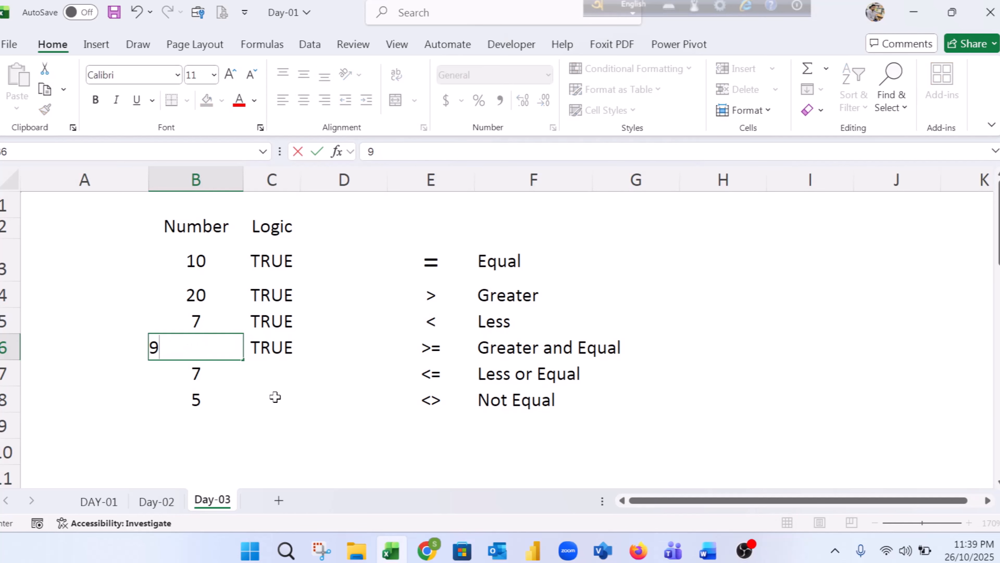
click(276, 348)
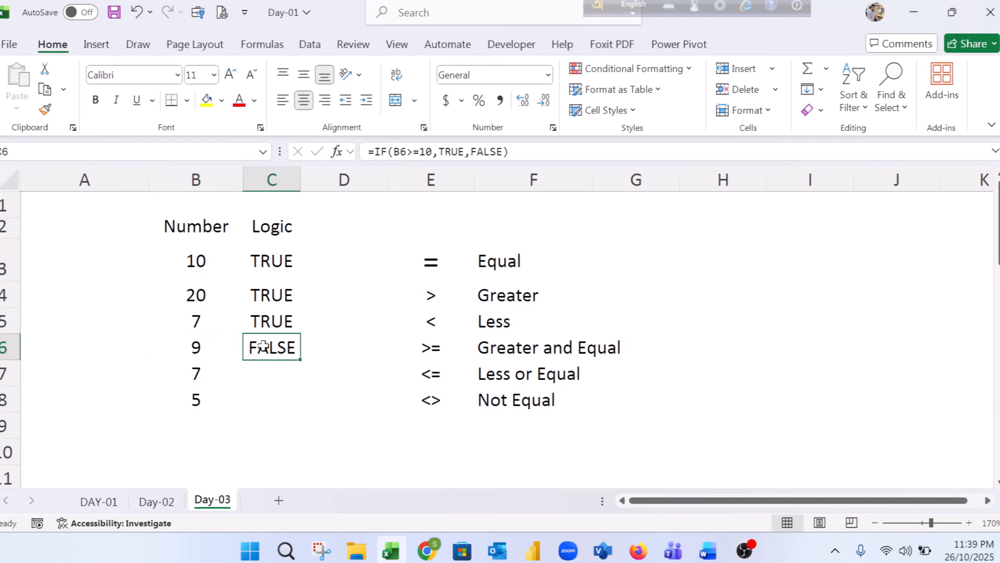
click(191, 347)
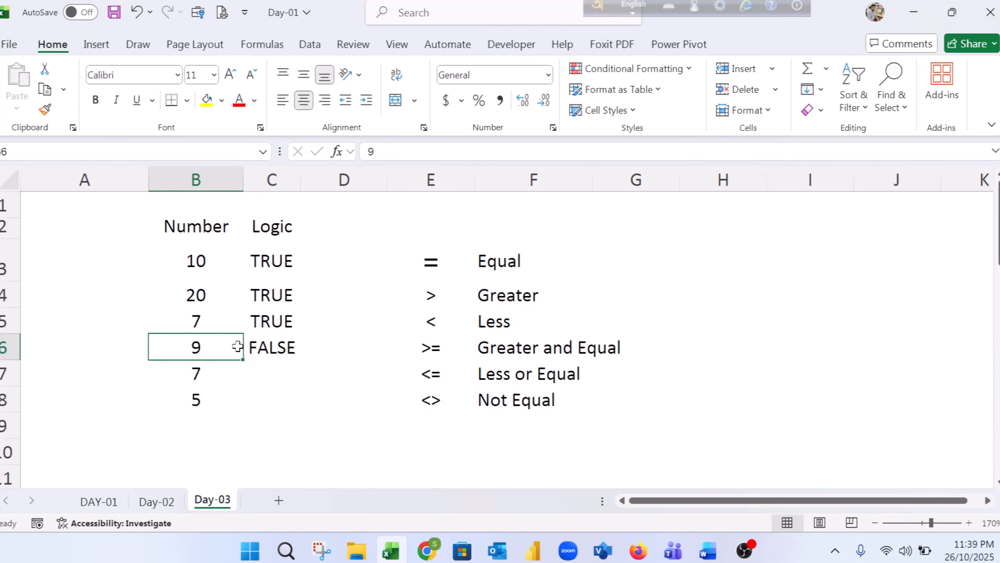
click(263, 346)
click(202, 350)
click(297, 347)
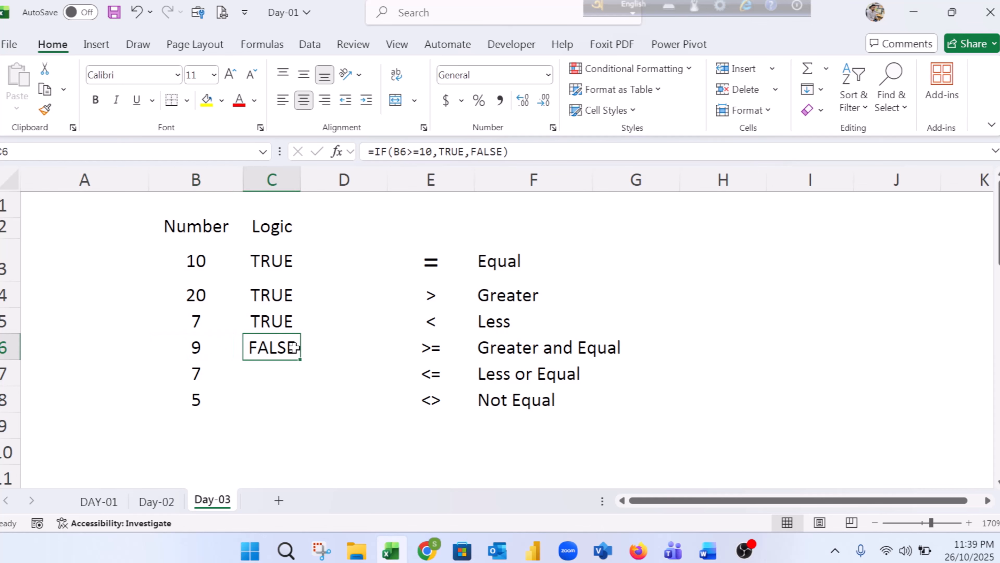
- Enter the formula =IF(B7<=10,TRUE,FALSE) in C7 under Logic
click(270, 367)
text(=if)
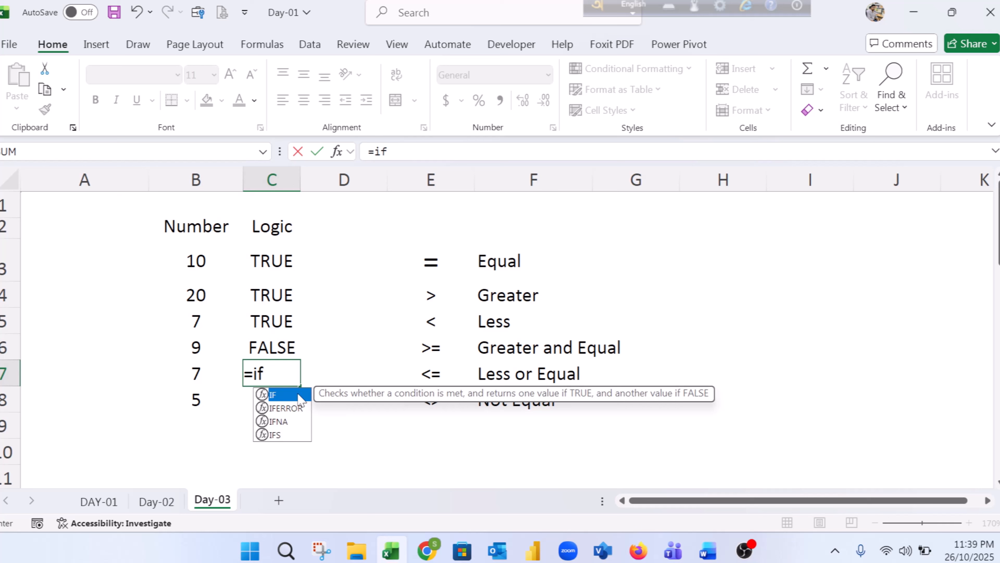
double_click(299, 394)
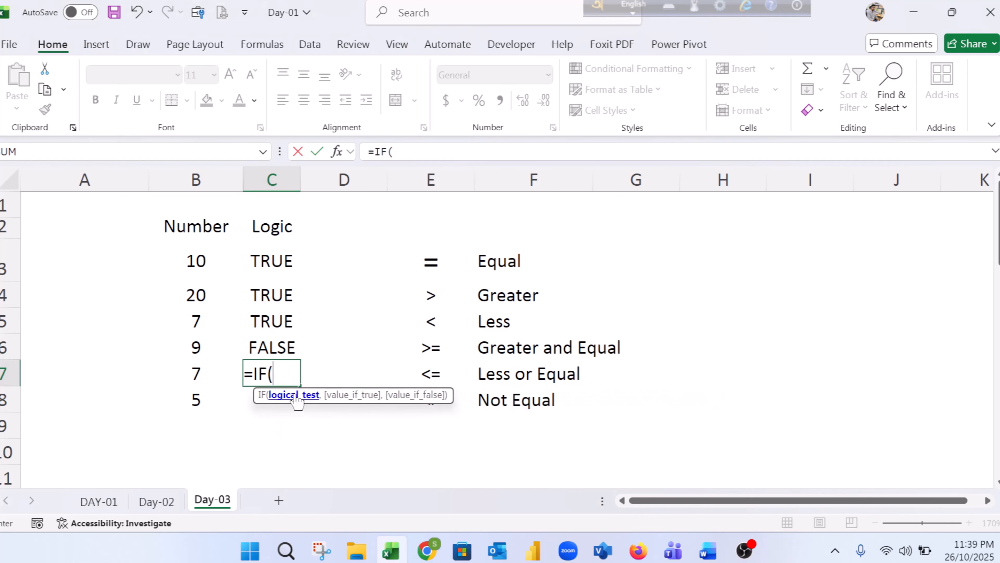
click(205, 371)
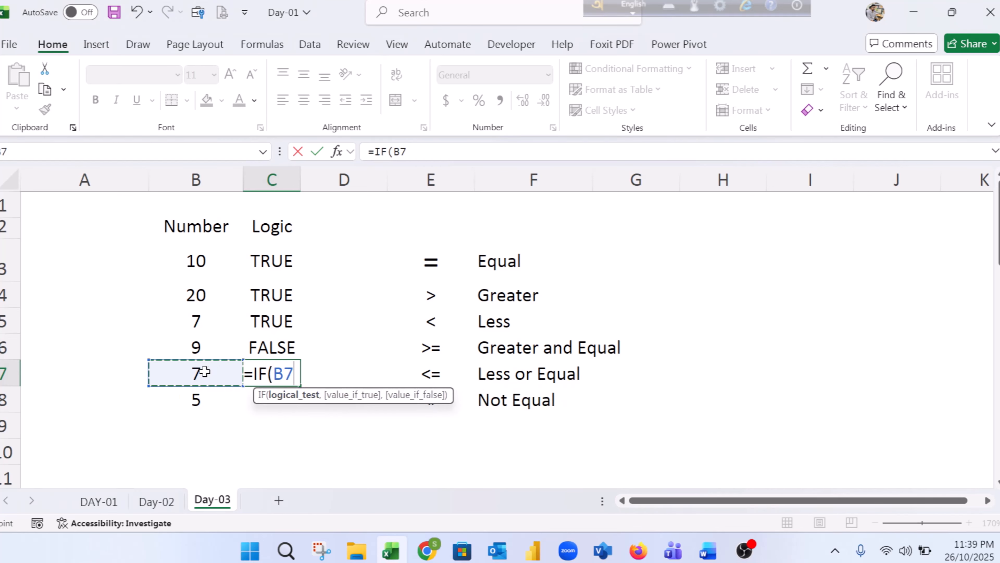
text(<)
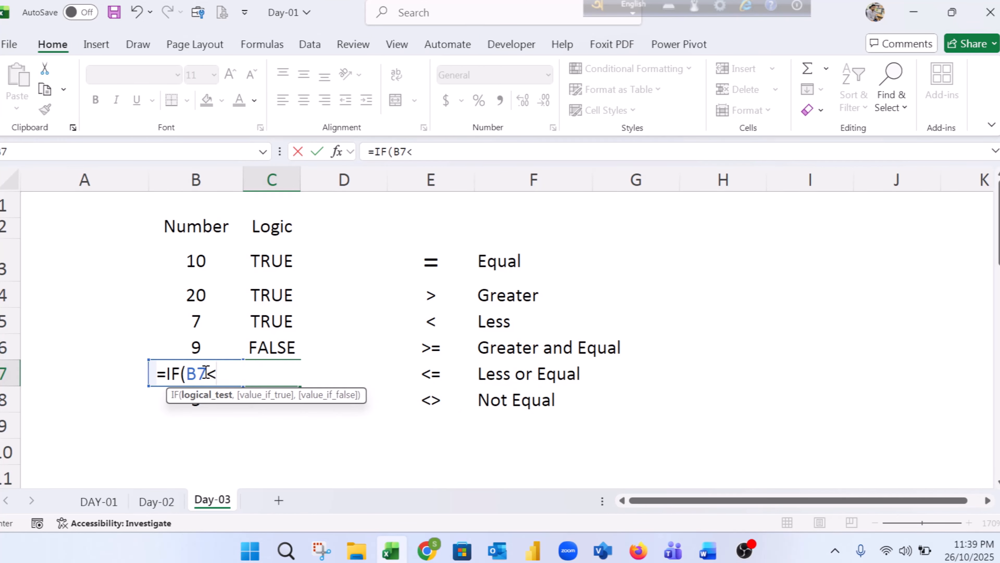
text(=10,TR)
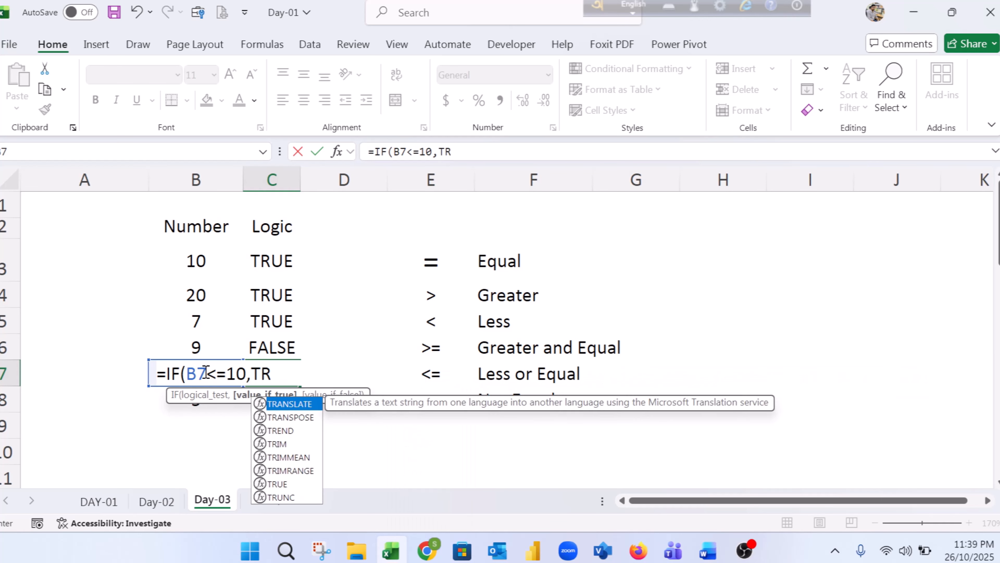
text(UE,)
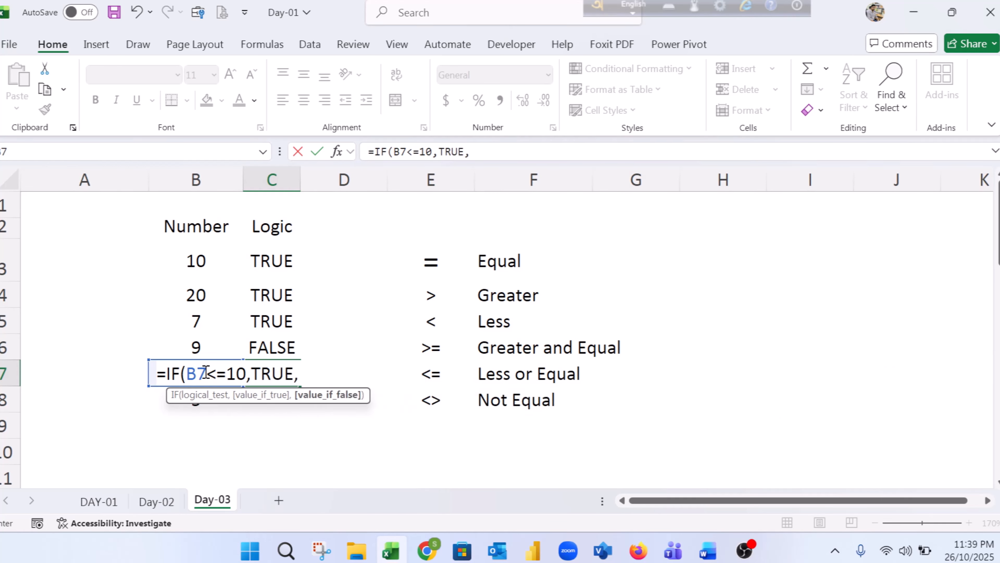
text(FALSE)
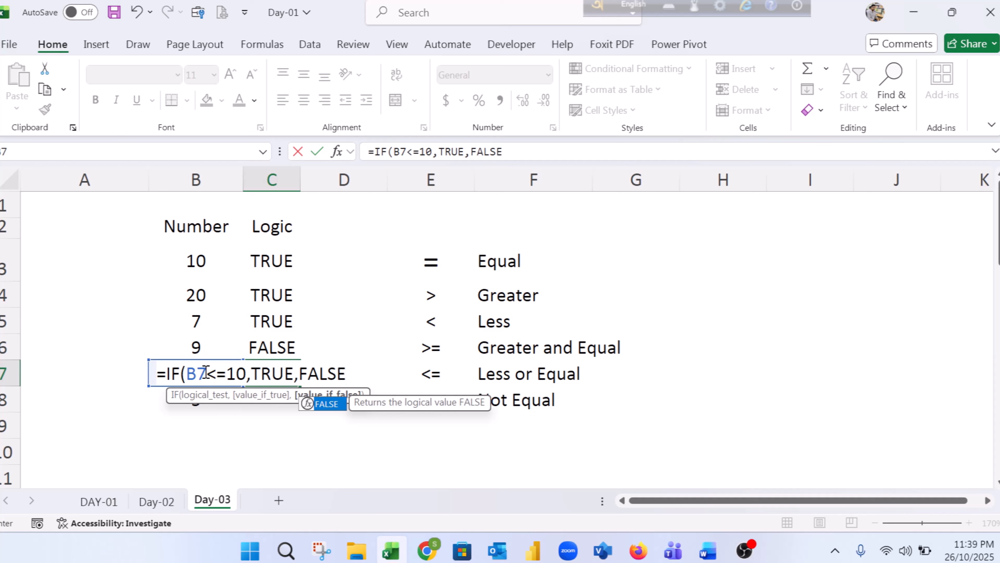
key(Return)
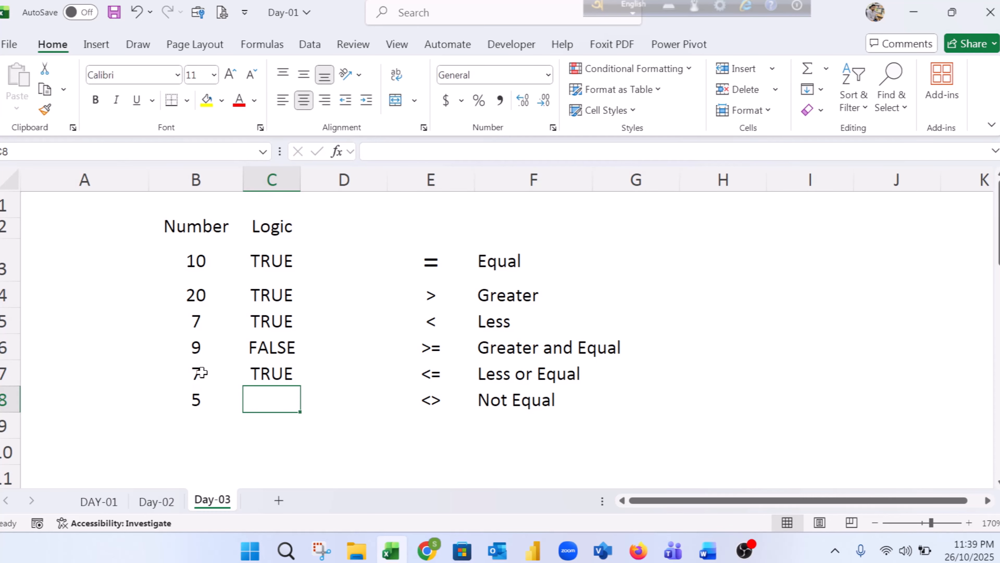
- Test the C7 formula by setting B7 to 10, then 11 and finally 12, checking the result each time
click(201, 372)
click(282, 377)
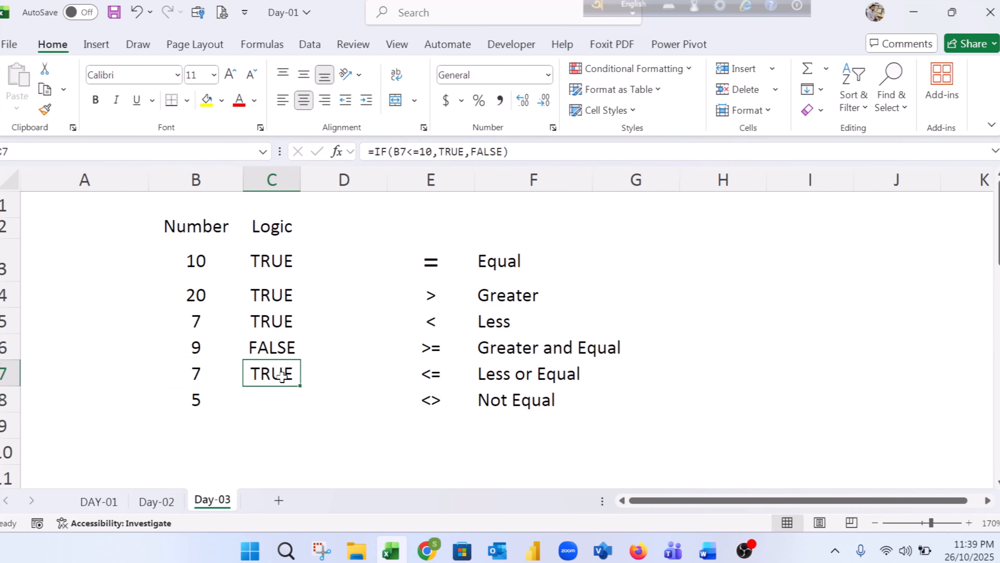
click(193, 368)
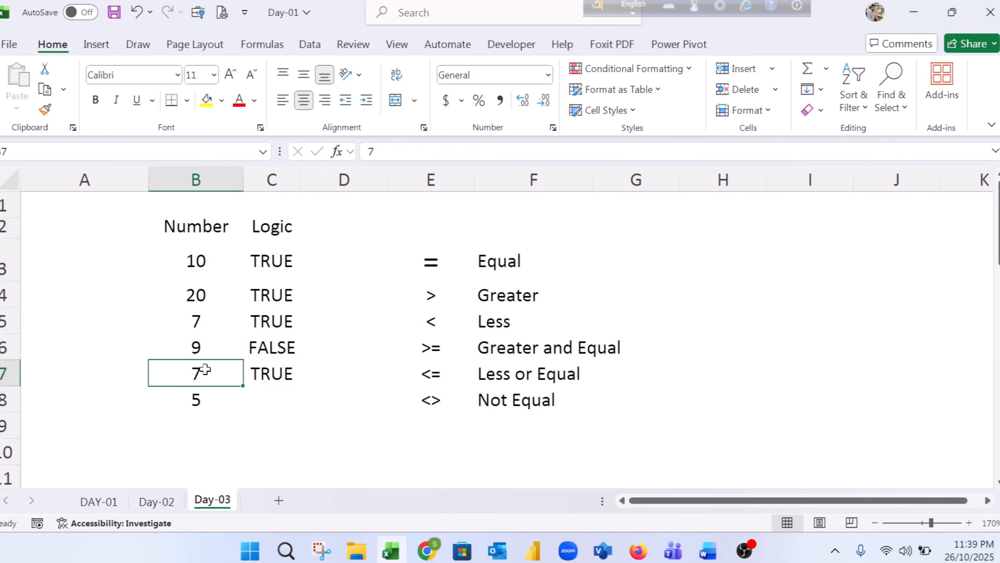
text(10)
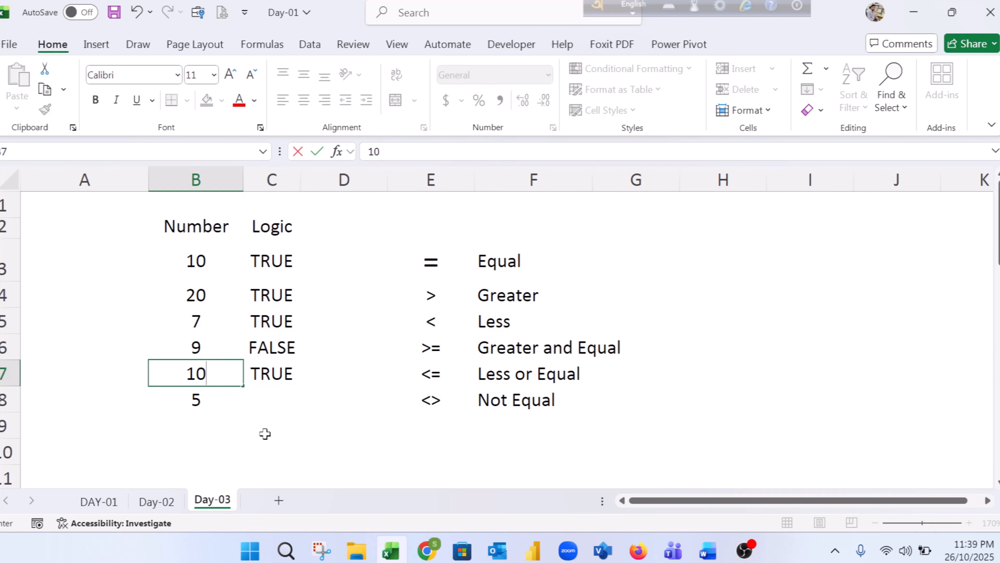
key(Return)
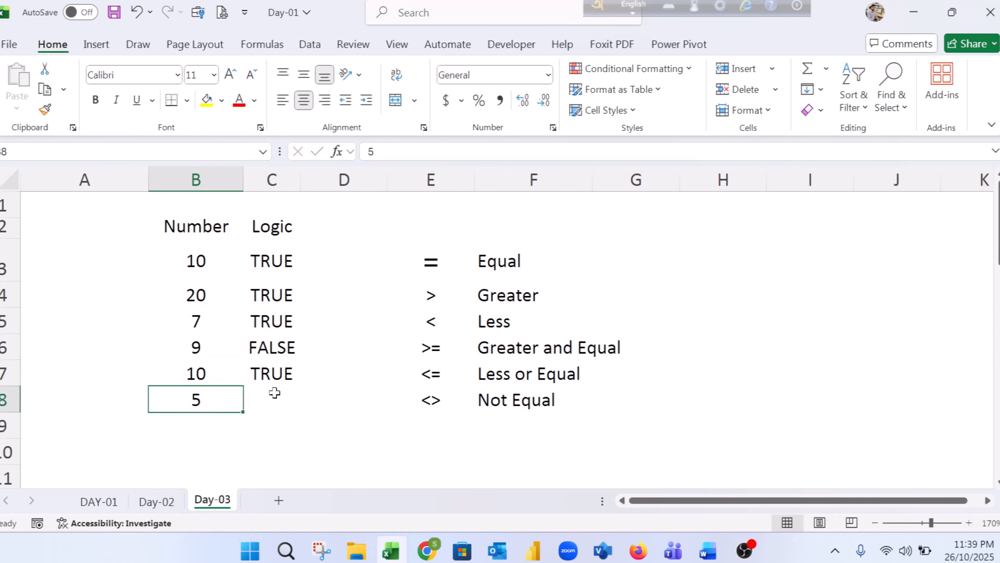
click(271, 375)
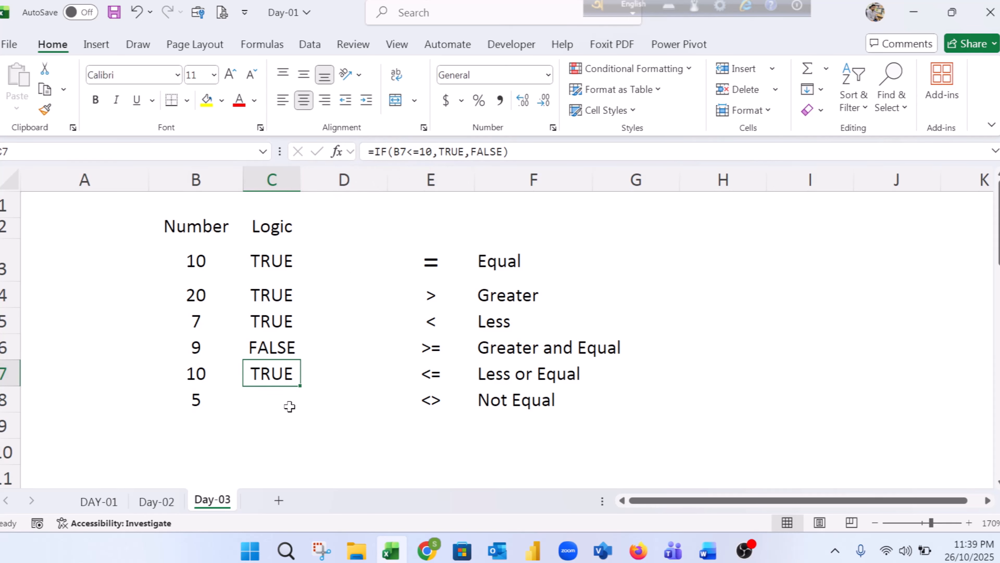
click(239, 374)
text(11)
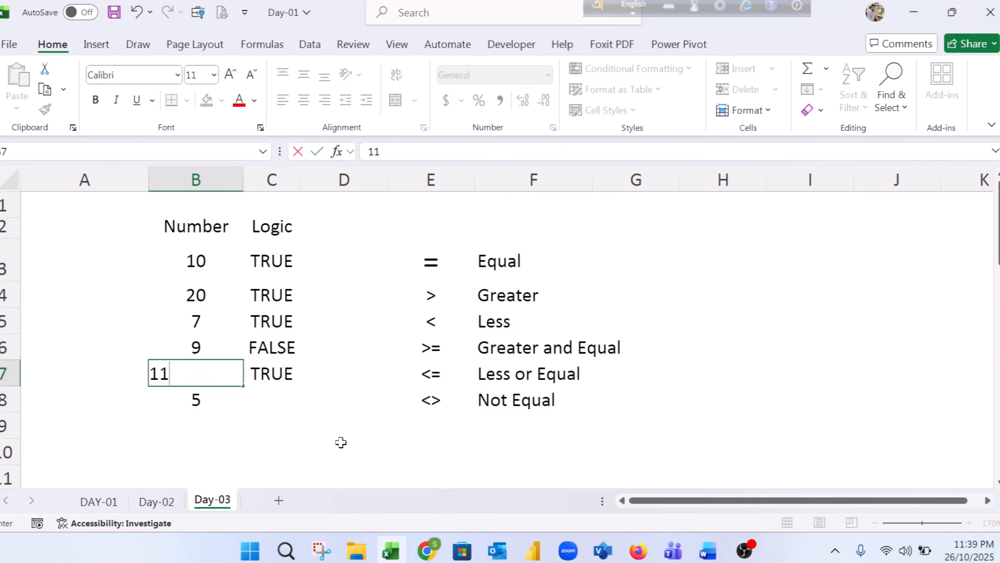
click(274, 371)
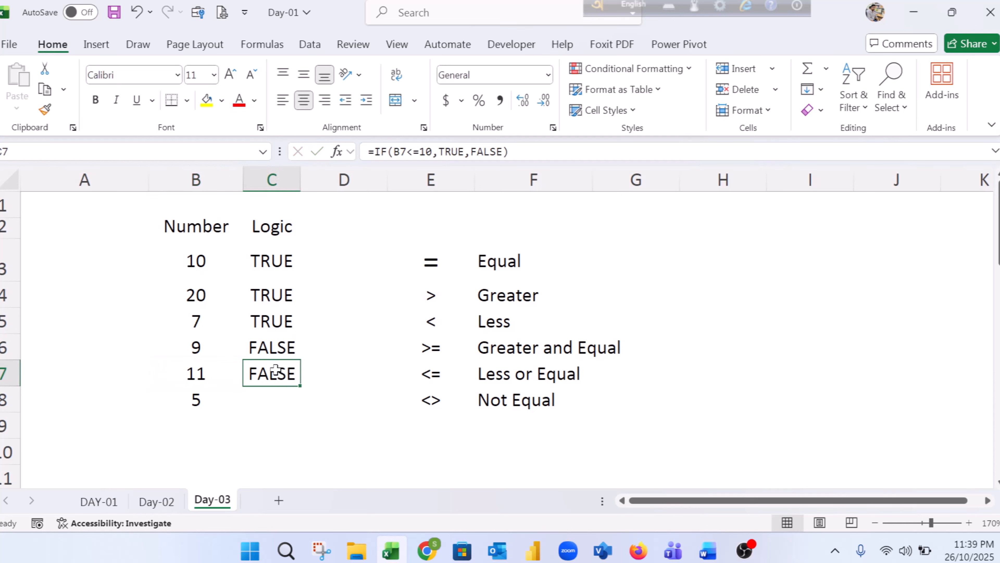
click(196, 369)
text(12)
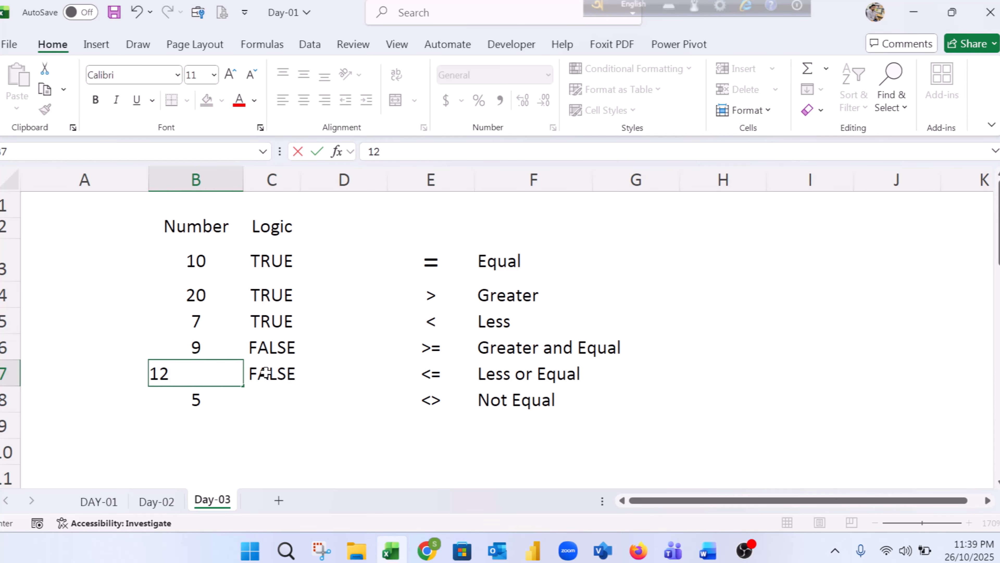
key(Tab)
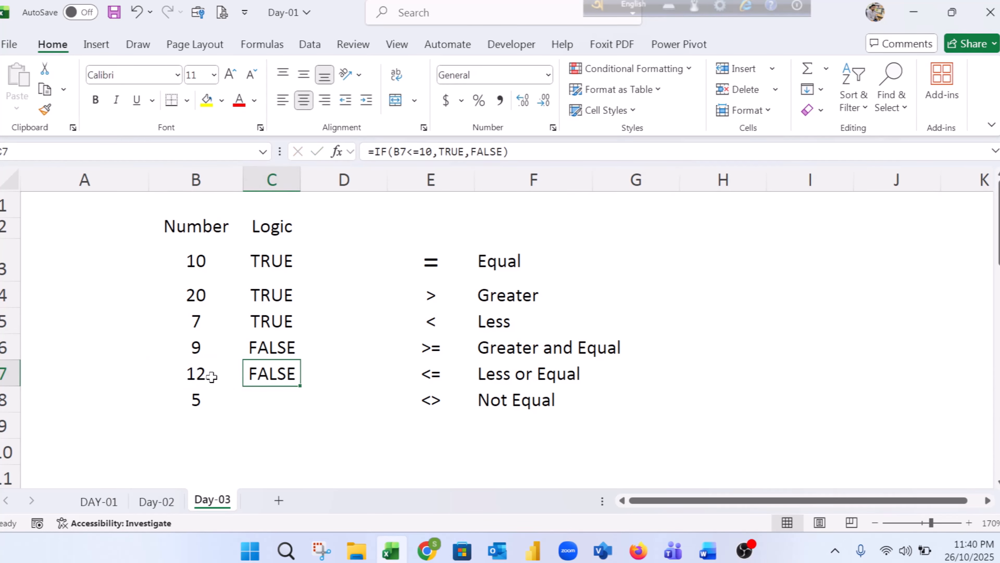
click(204, 373)
click(271, 374)
- Enter the formula =IF(B8<>10,TRUE,FALSE) in C8 under Logic
click(261, 395)
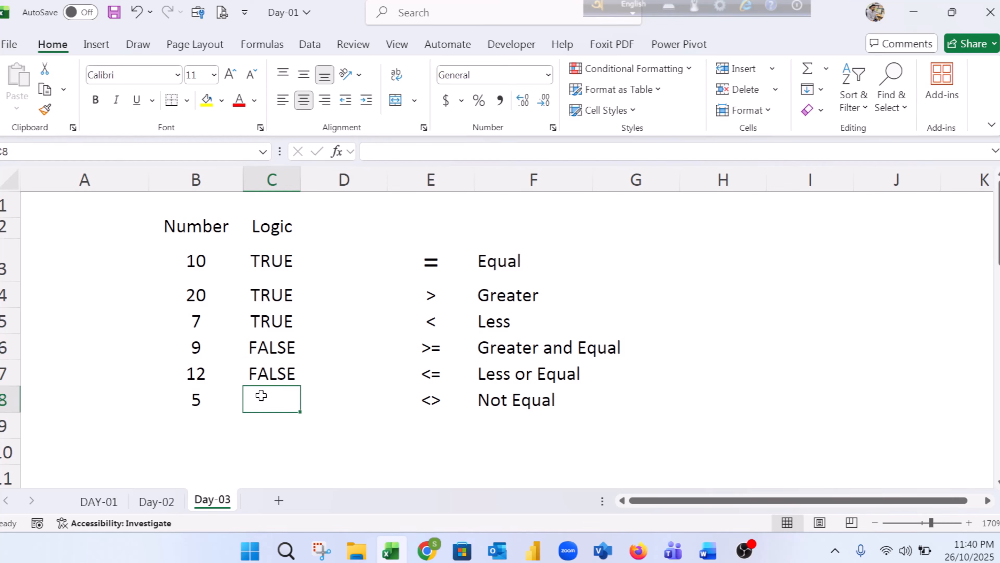
text(if)
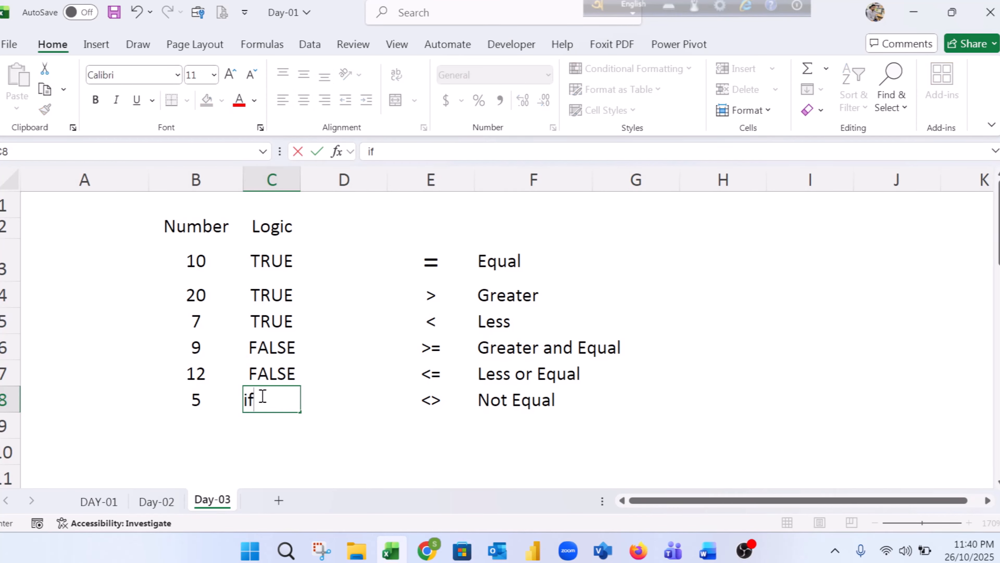
text(=if)
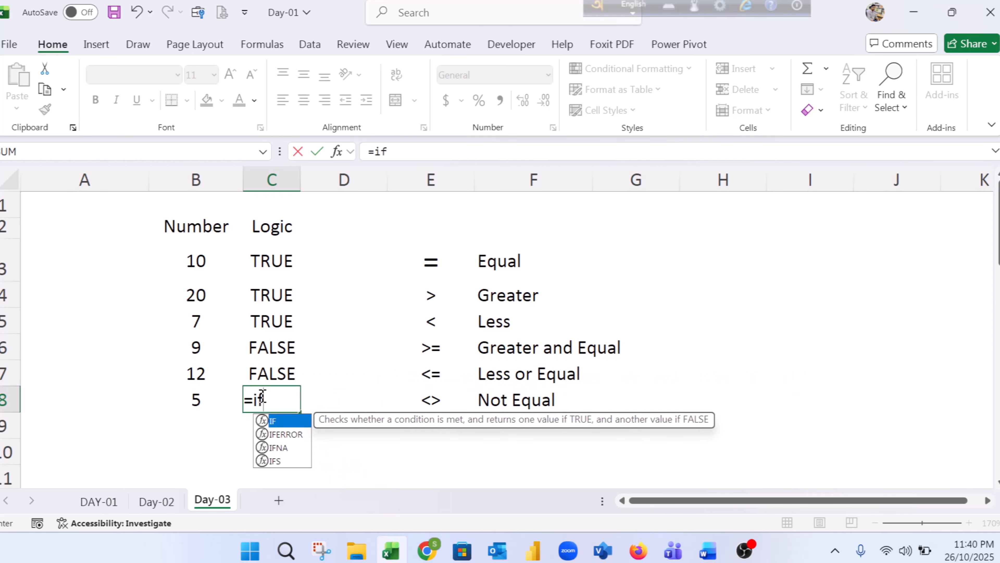
key(Tab)
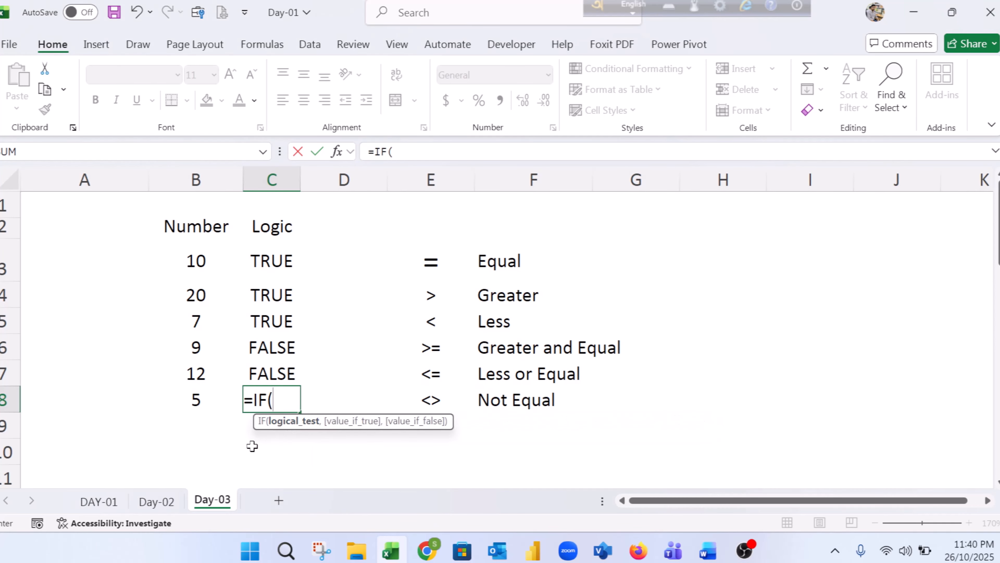
click(190, 395)
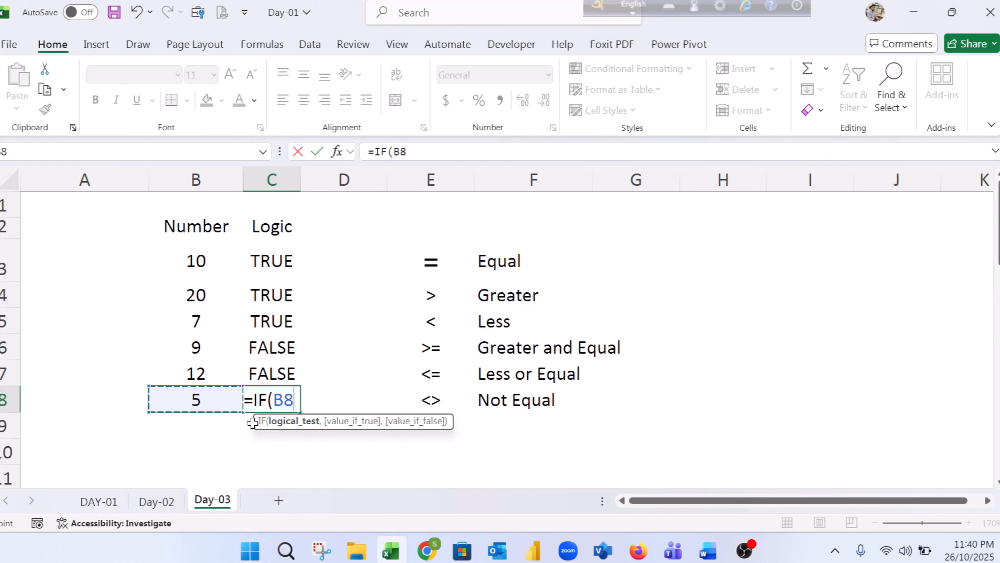
text(<)
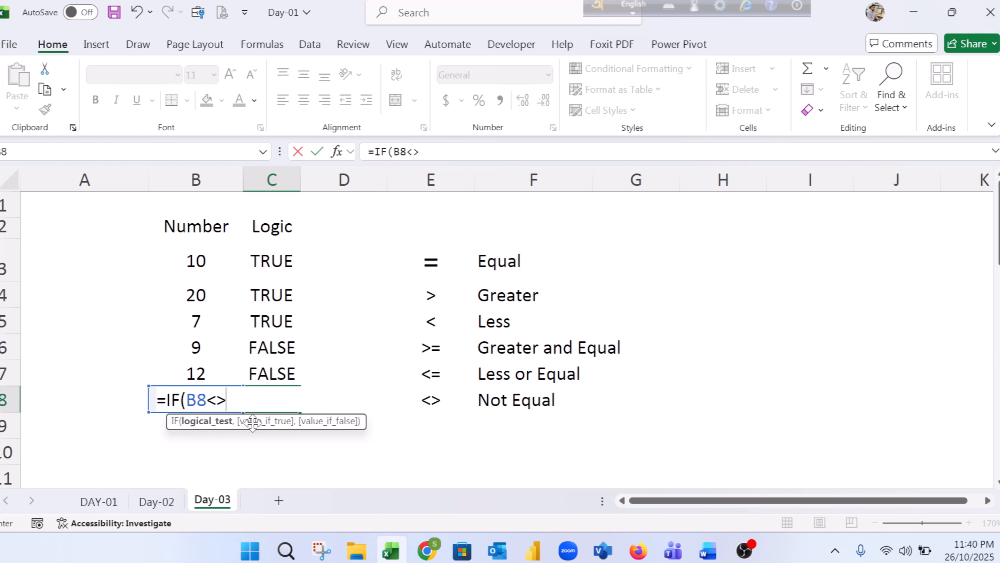
text(>,)
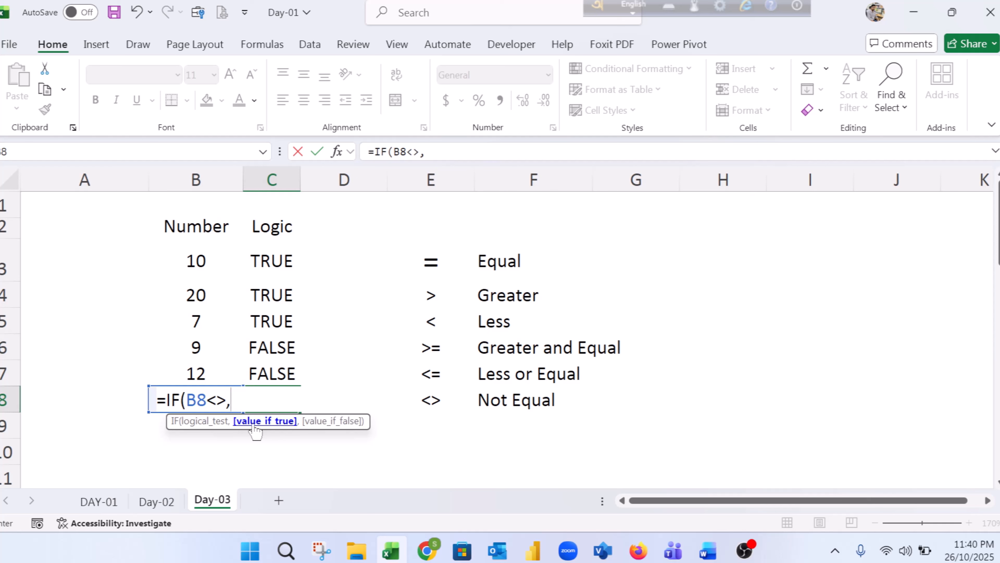
key(BackSpace)
text(10)
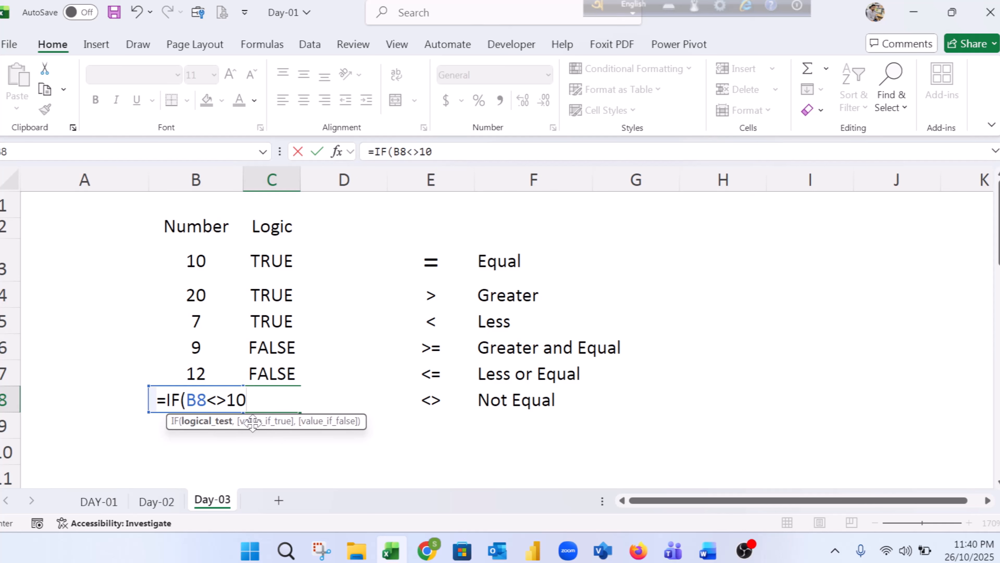
text(,Tr)
text(ue)
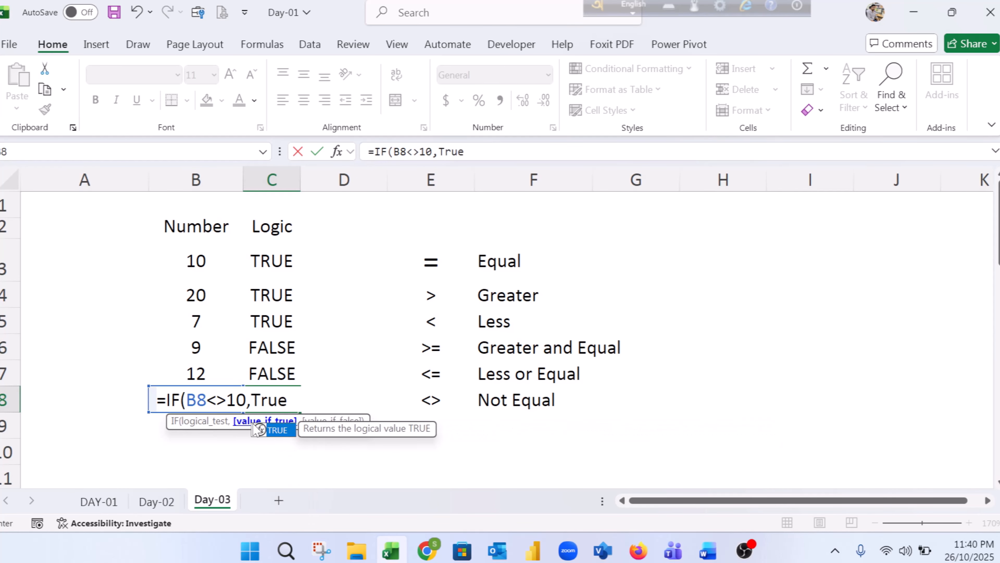
double_click(288, 428)
text(,Fak)
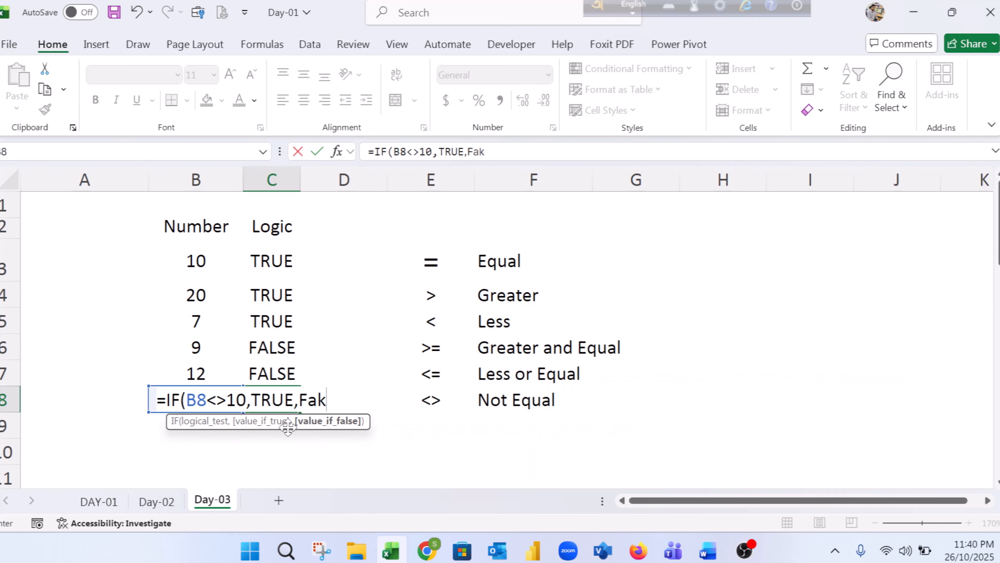
key(BackSpace)
text(l)
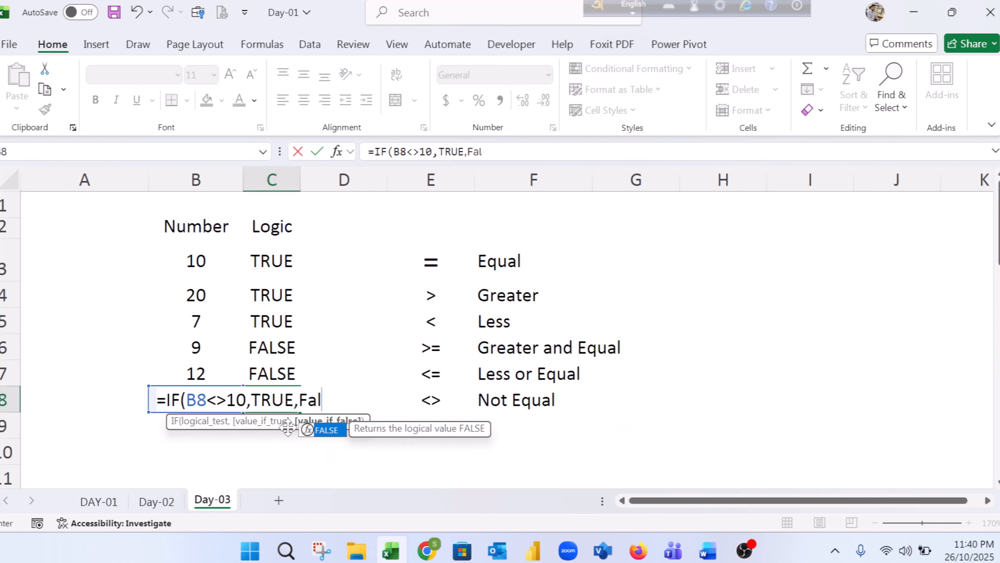
double_click(334, 430)
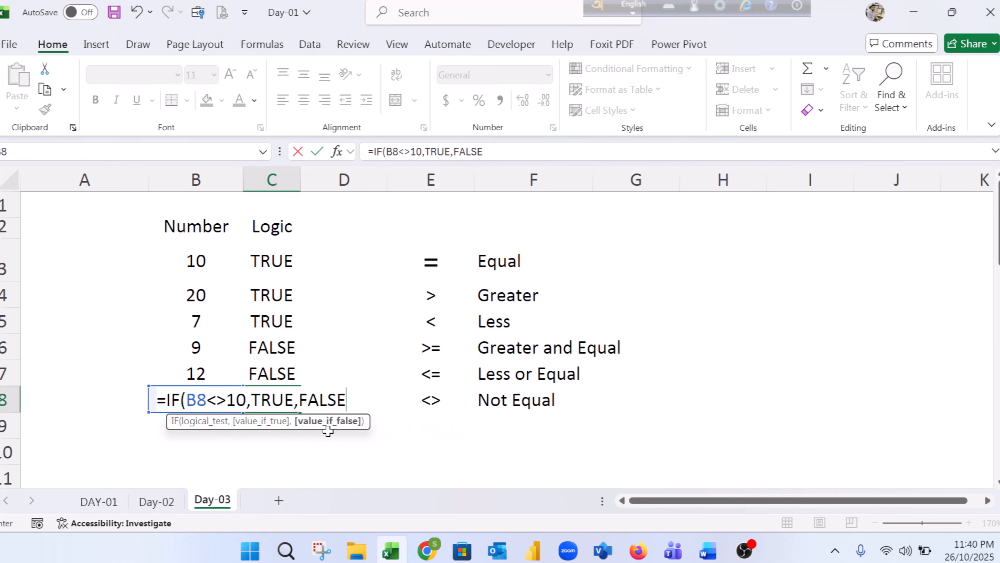
drag(227, 399, 208, 397)
click(343, 400)
text())
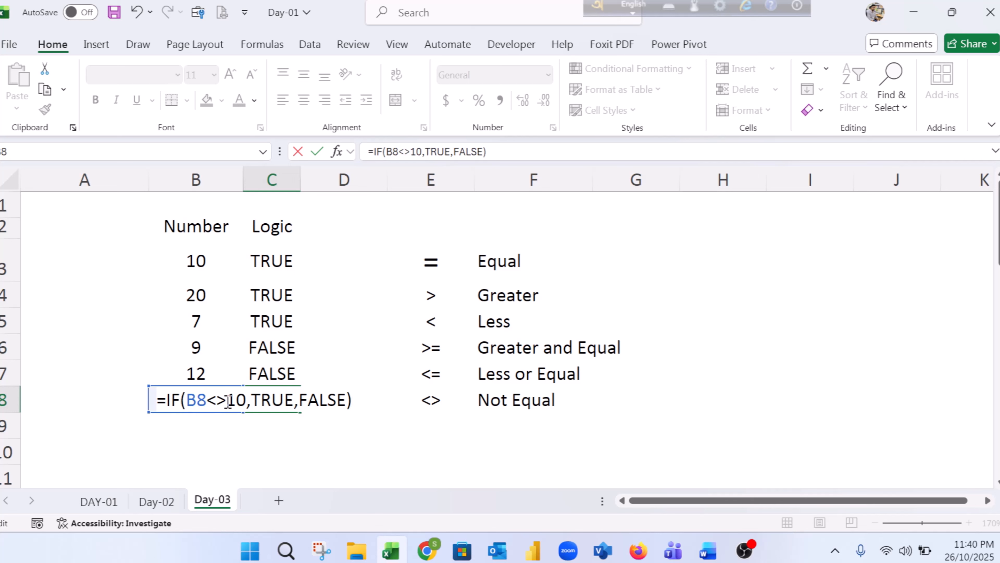
drag(228, 401, 212, 399)
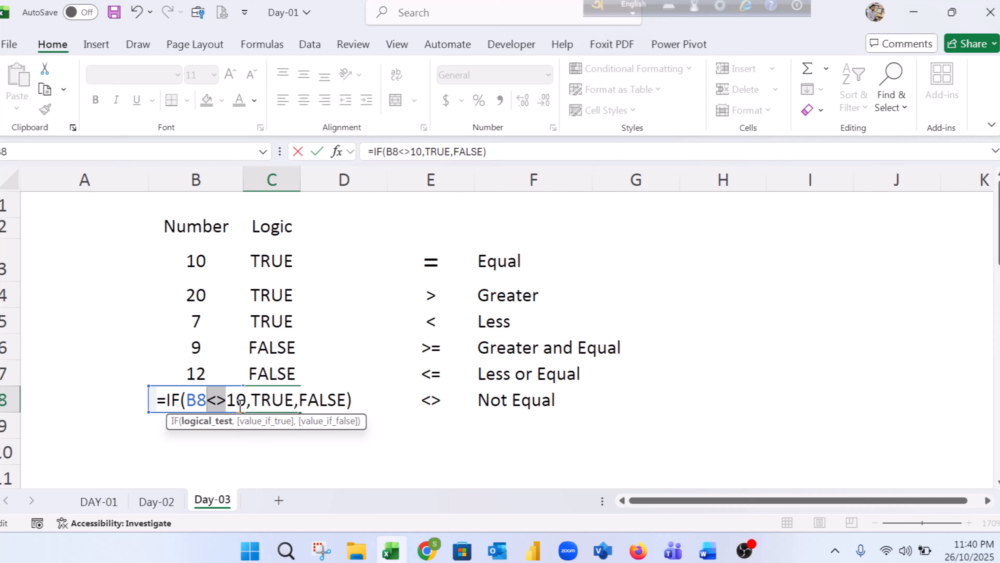
key(Return)
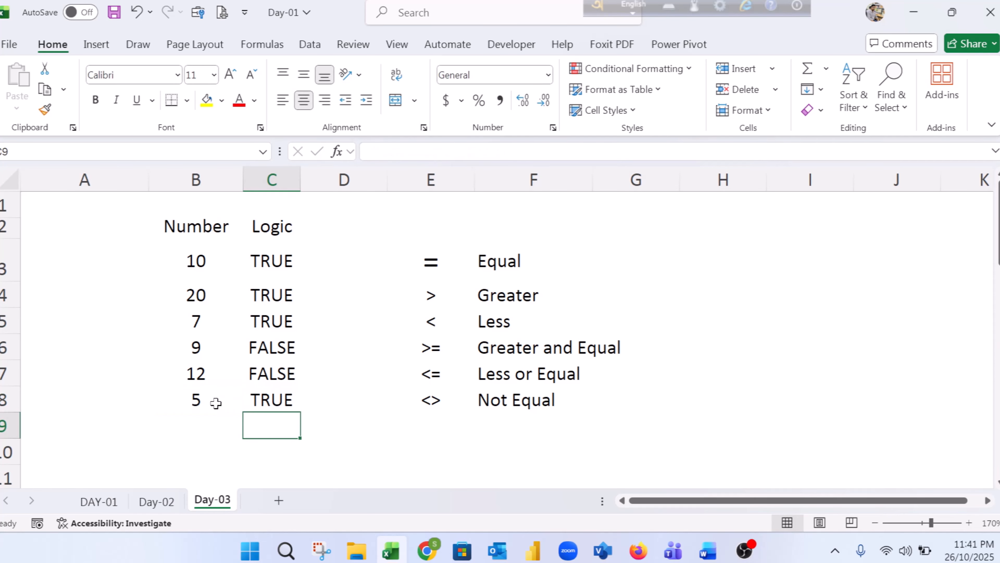
- Test the C8 formula by setting B8 to 10, 9, 11 and finally 12, checking the result each time
click(204, 399)
text(10)
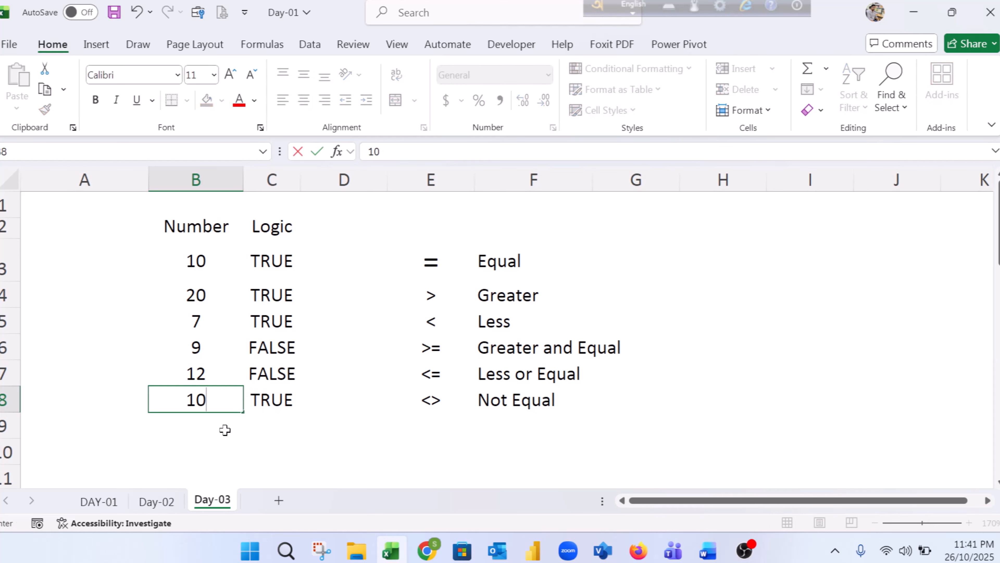
click(292, 392)
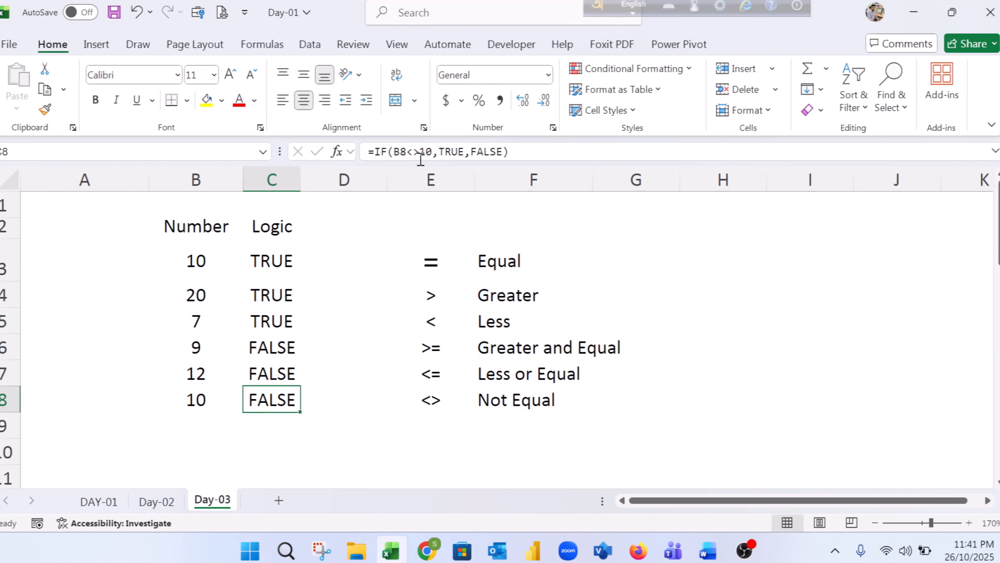
click(193, 398)
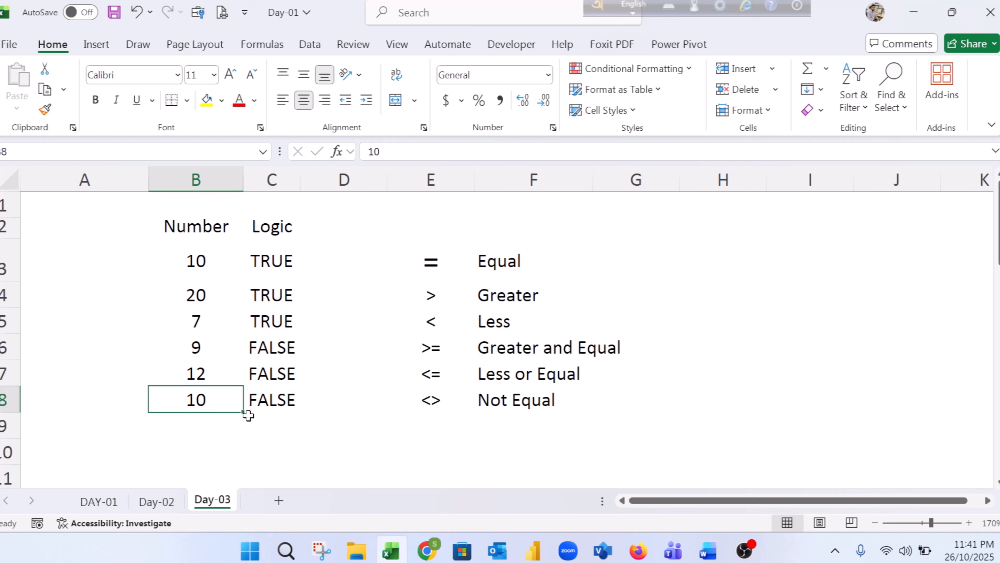
click(279, 399)
click(194, 400)
text(9)
click(272, 400)
click(195, 402)
text(11)
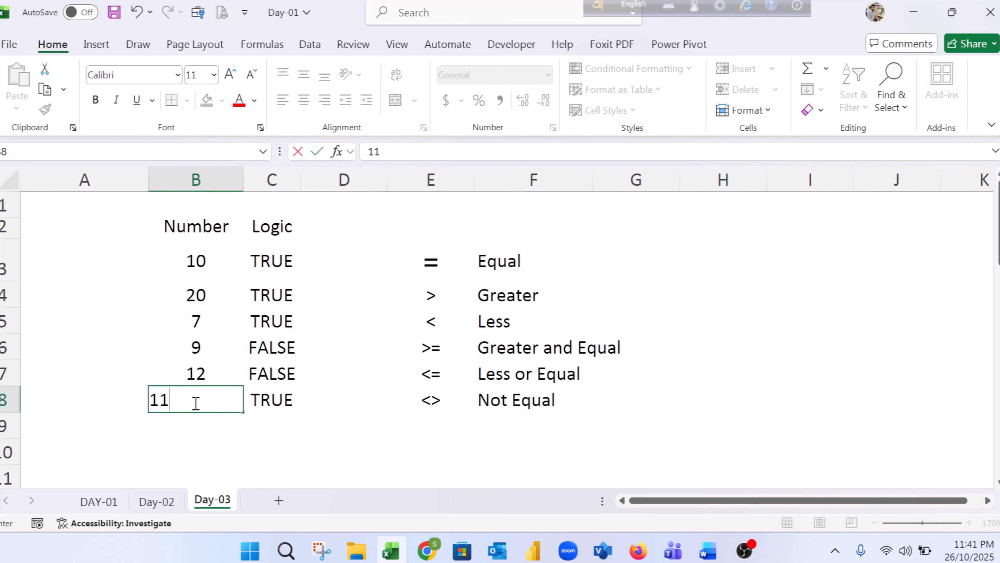
click(278, 401)
click(184, 406)
text(12)
click(277, 398)
- Review the numbers in B3:B8 together with the comparison operators listed in E3:E8
click(219, 281)
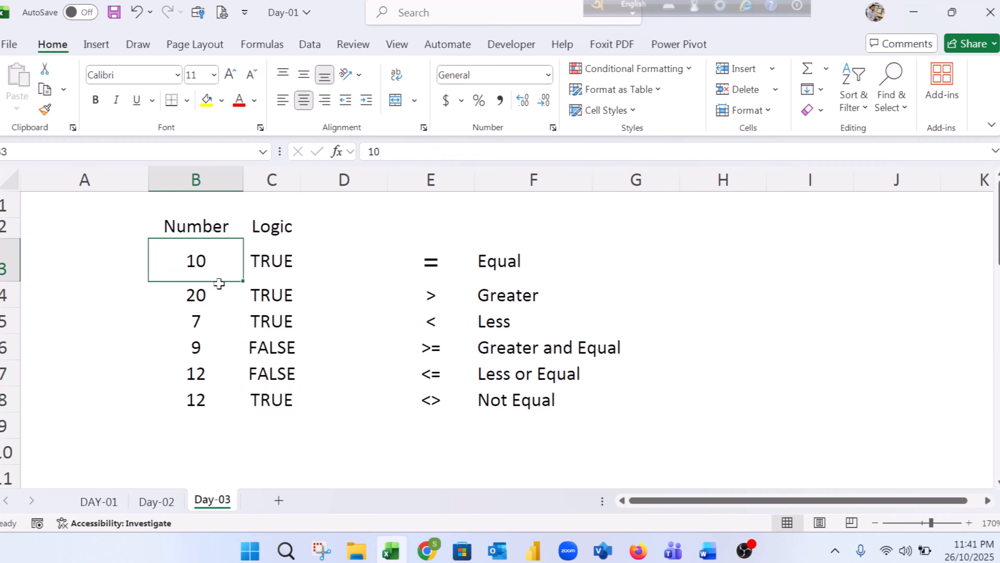
drag(219, 283, 197, 396)
drag(429, 266, 418, 392)
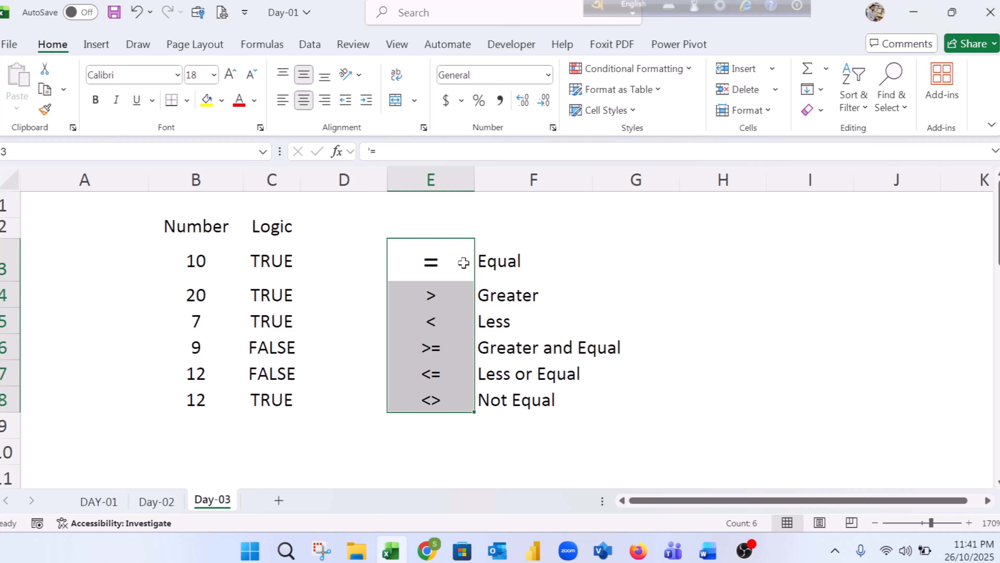
drag(425, 262, 435, 395)
drag(447, 260, 434, 395)
drag(198, 261, 178, 397)
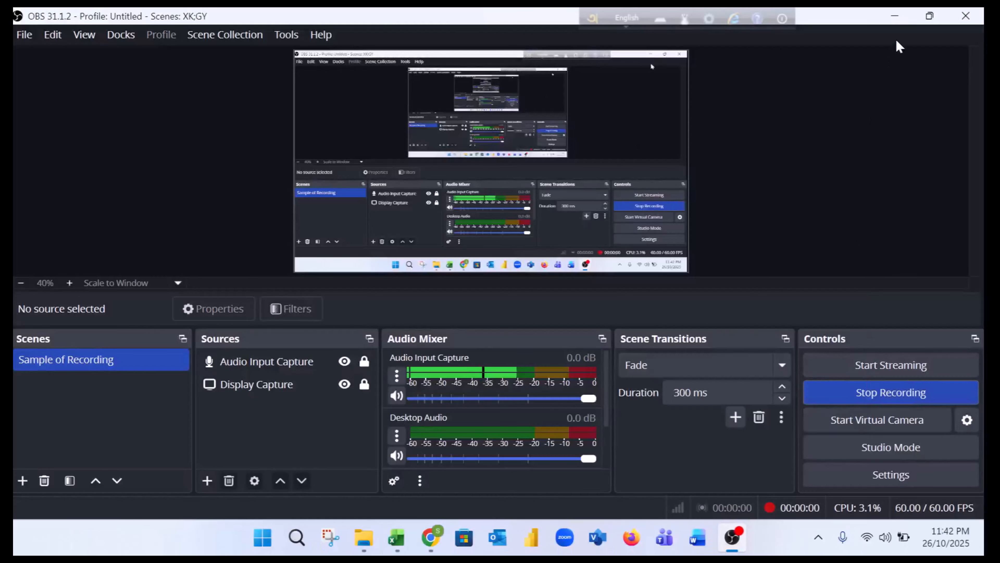